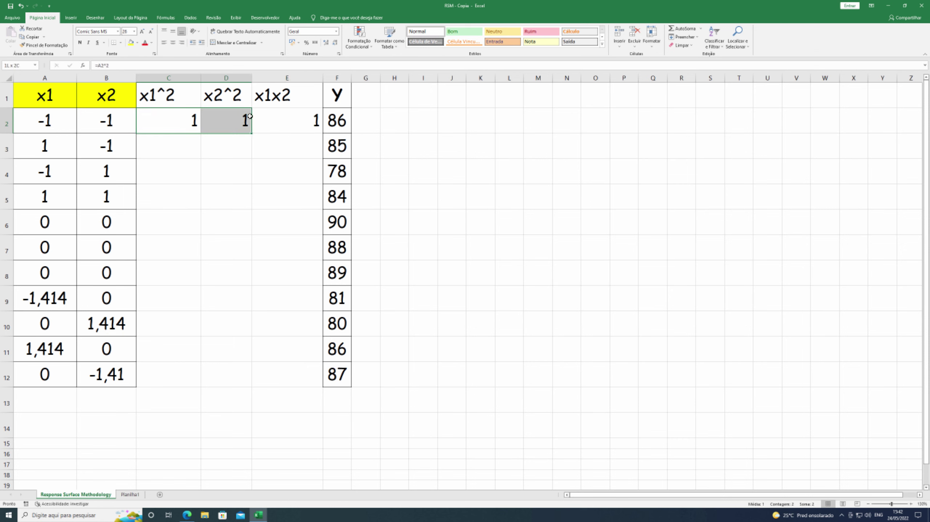
Fill the C2:E2 formulas down to row 12 and copy the Y column's cell formatting onto C1:E12.
double_click(322, 134)
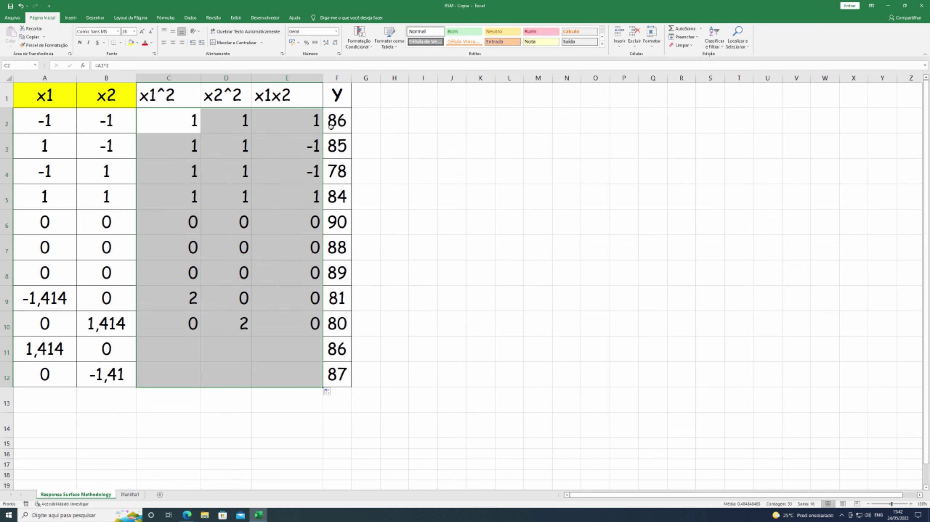
click(337, 121)
click(44, 45)
mouse_move(169, 104)
mouse_down()
mouse_move(210, 116)
mouse_move(287, 403)
mouse_move(289, 380)
mouse_up()
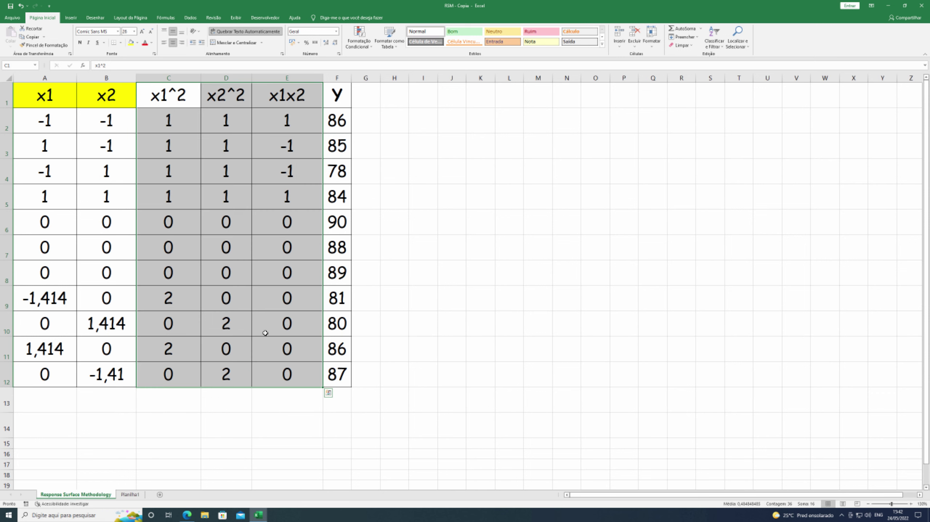
click(381, 124)
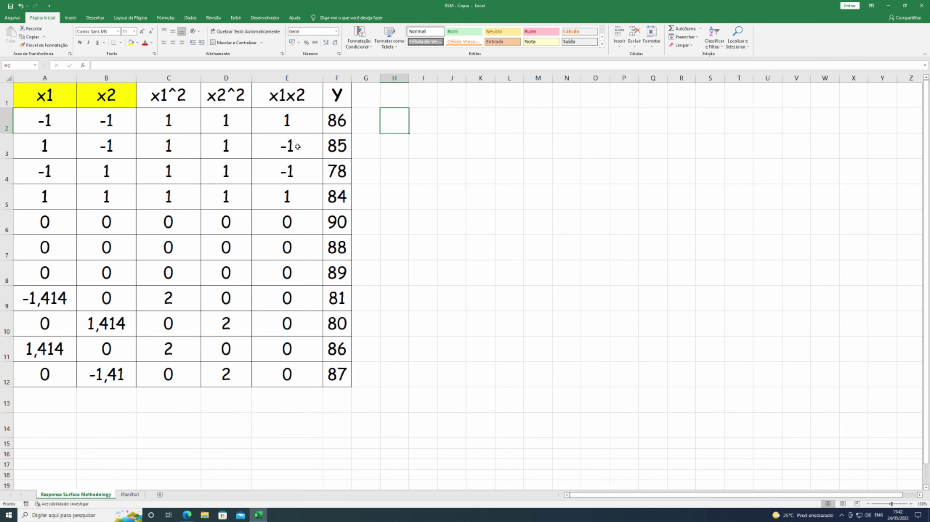
Open the Regression data analysis tool and set its X input range to $A$2:$E$12.
click(190, 17)
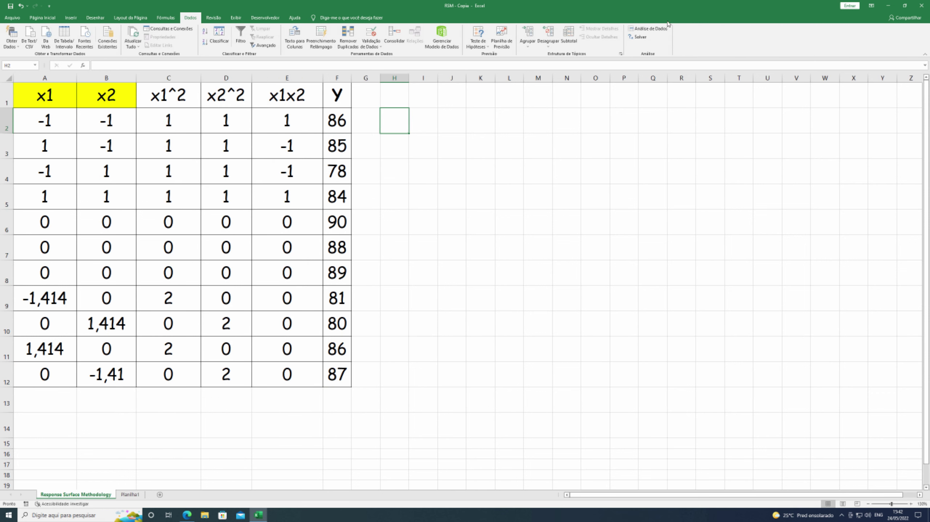
click(651, 29)
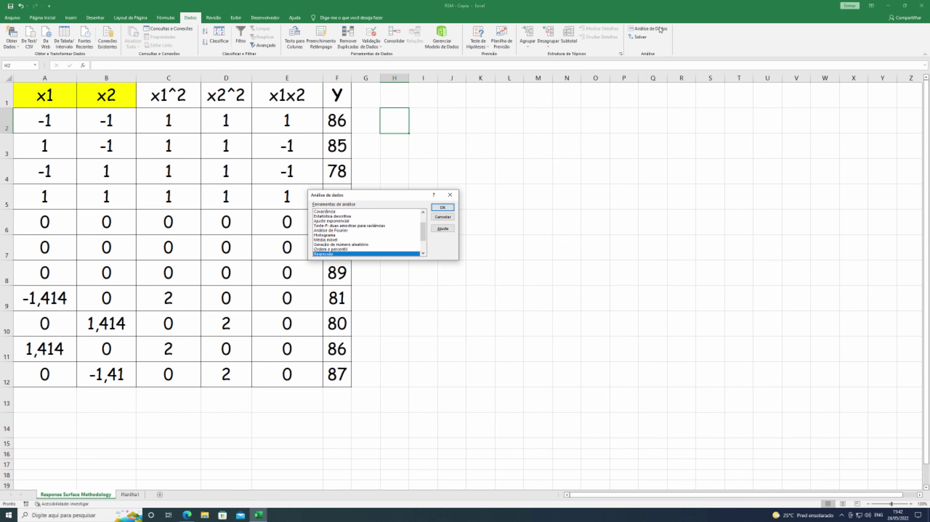
key(Return)
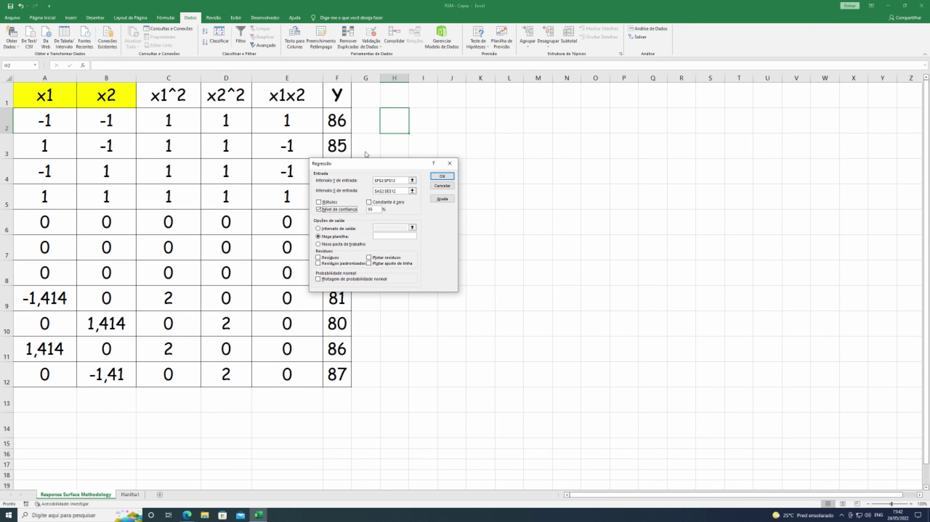
drag(371, 165, 544, 113)
click(585, 140)
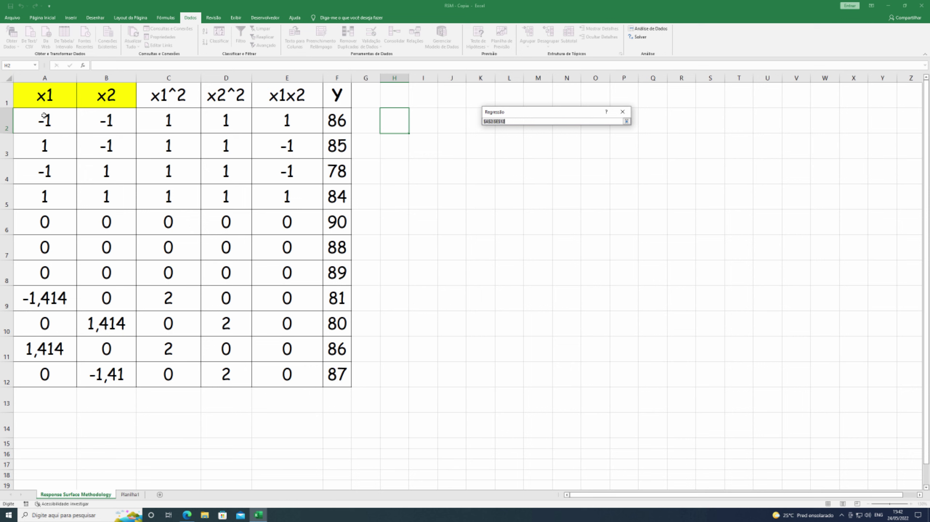
drag(45, 116, 266, 382)
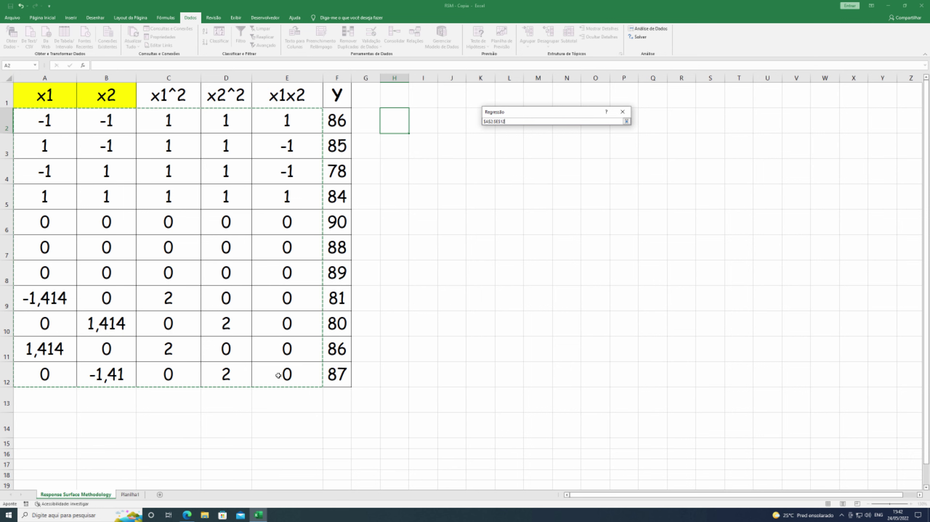
key(Return)
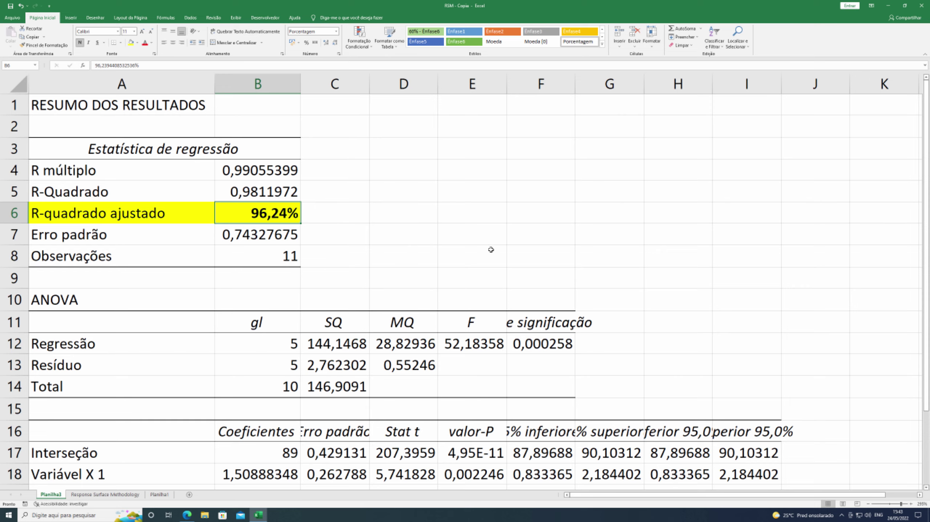
Change the font of the regression coefficients table in A16:I22 to Comic Sans MS.
scroll(489, 249, down, 5)
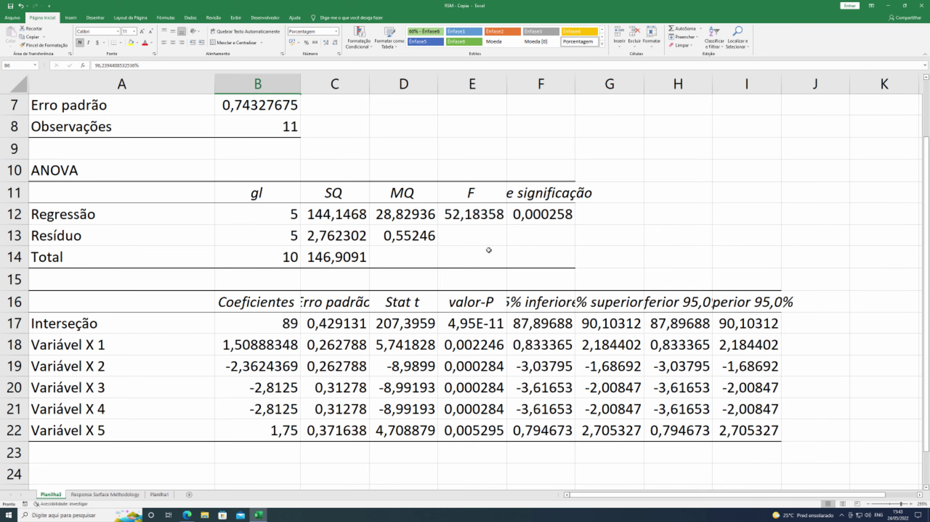
scroll(483, 246, up, 2)
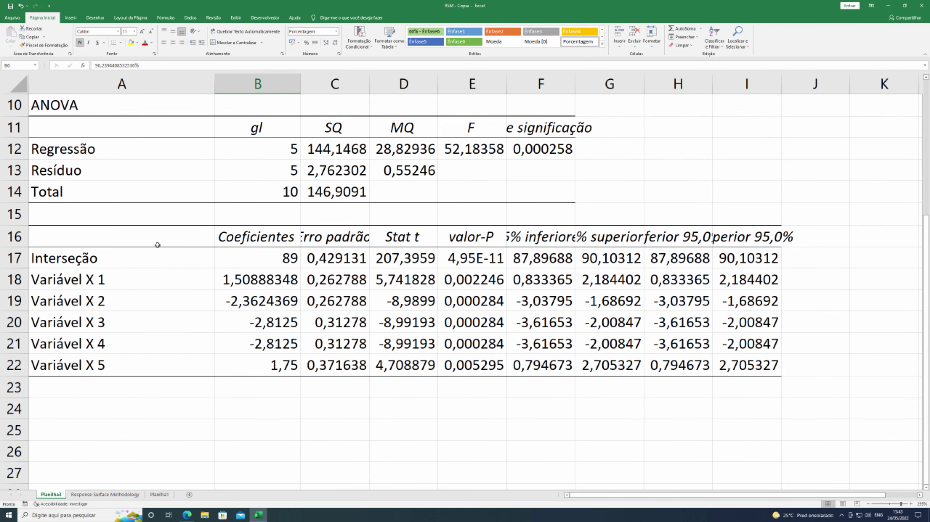
drag(121, 242, 249, 361)
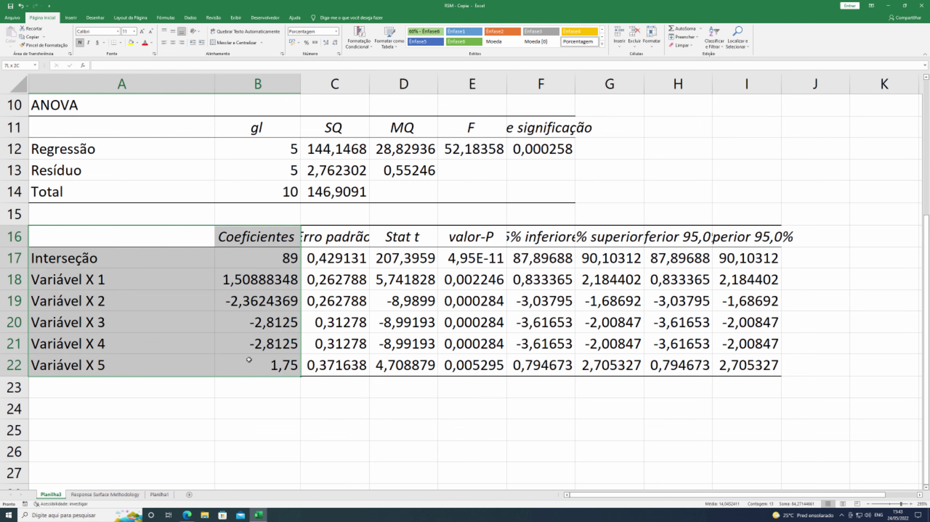
drag(146, 242, 768, 364)
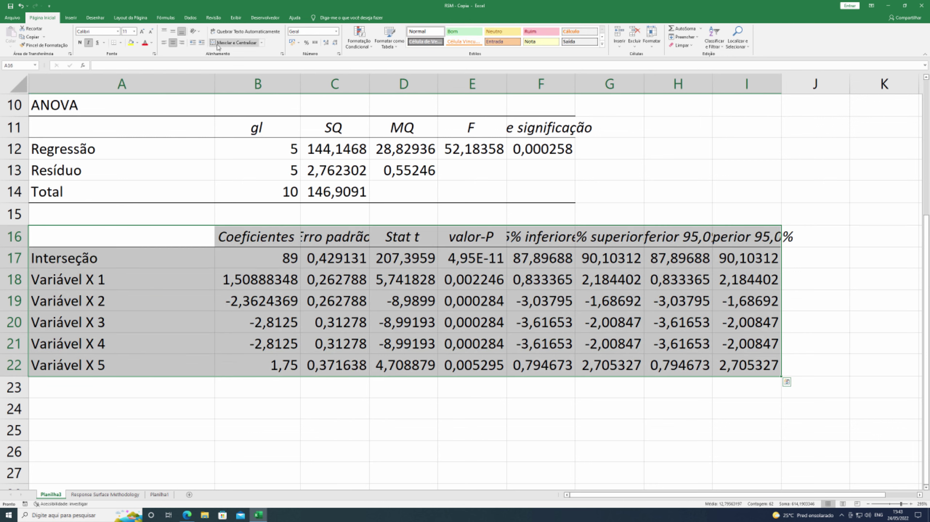
click(102, 33)
text(Comic Sans MS)
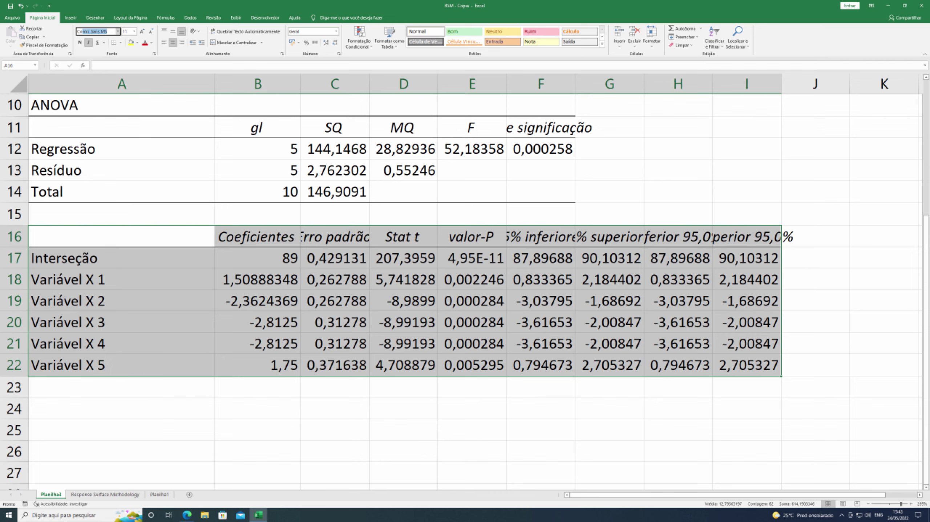
key(Return)
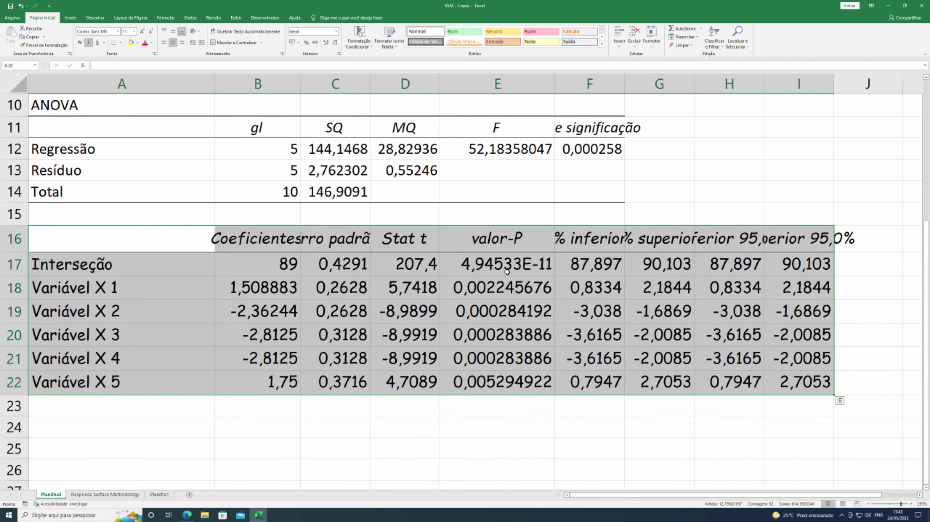
Format the p-values in E17:E22 as percentages and go to the Response Surface Methodology sheet.
drag(490, 264, 490, 382)
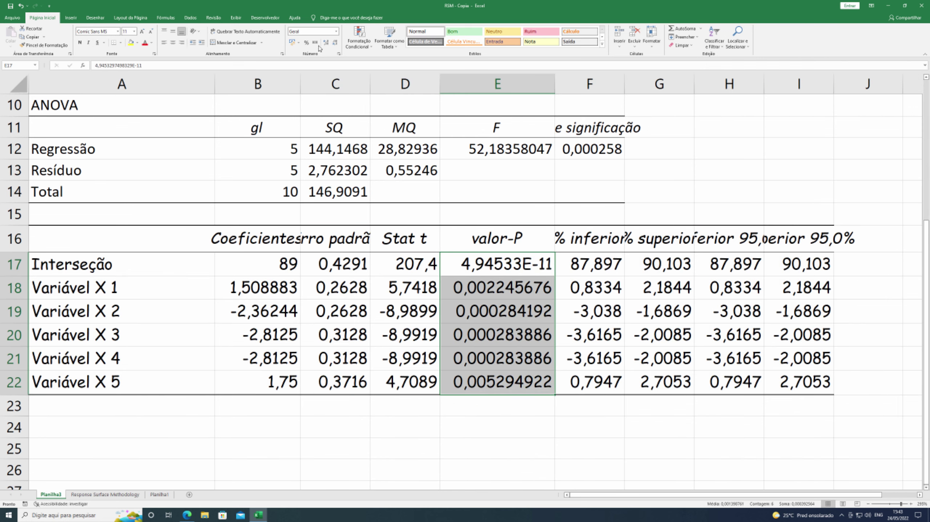
click(306, 42)
click(105, 495)
Try copying the x1x2 header's formatting onto the coefficients table in L1:M7 and widening columns L and M.
click(287, 96)
click(44, 45)
mouse_move(520, 106)
mouse_down()
mouse_move(543, 257)
mouse_move(571, 305)
mouse_move(547, 308)
mouse_move(545, 335)
mouse_up()
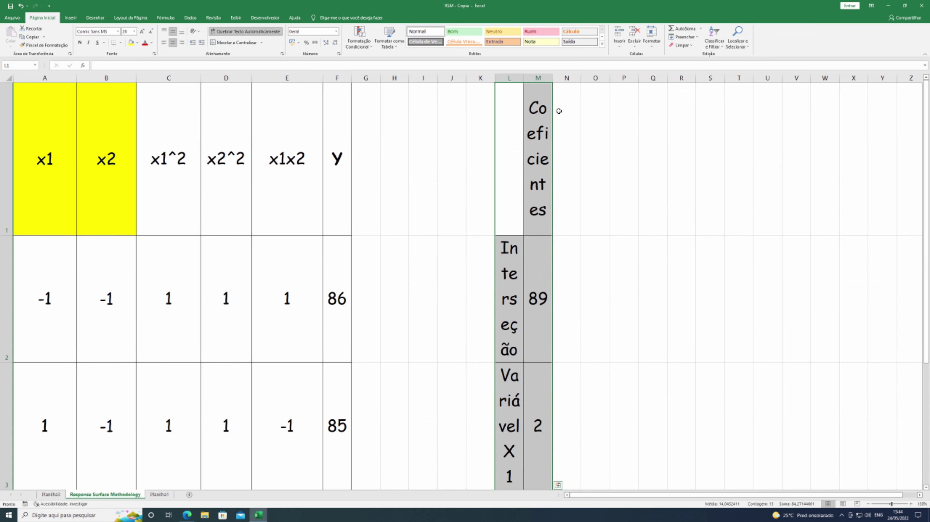
double_click(553, 77)
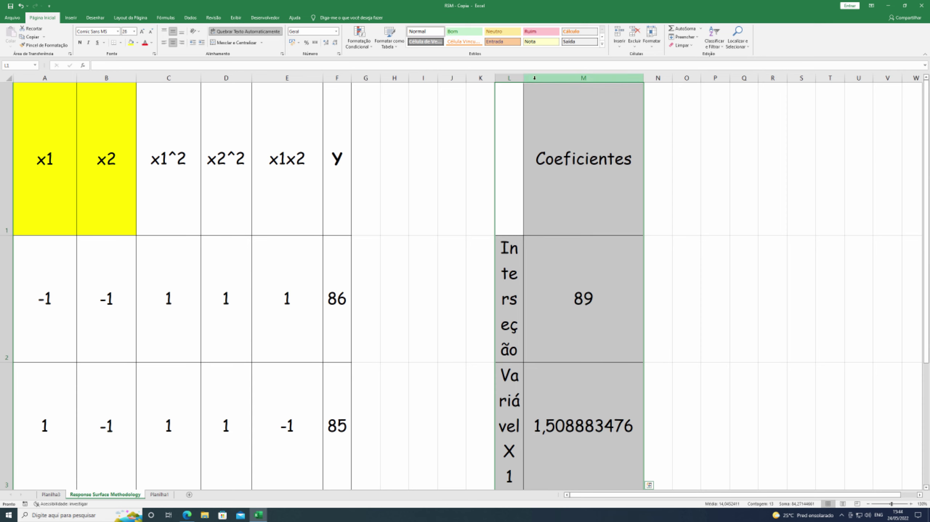
drag(524, 77, 617, 75)
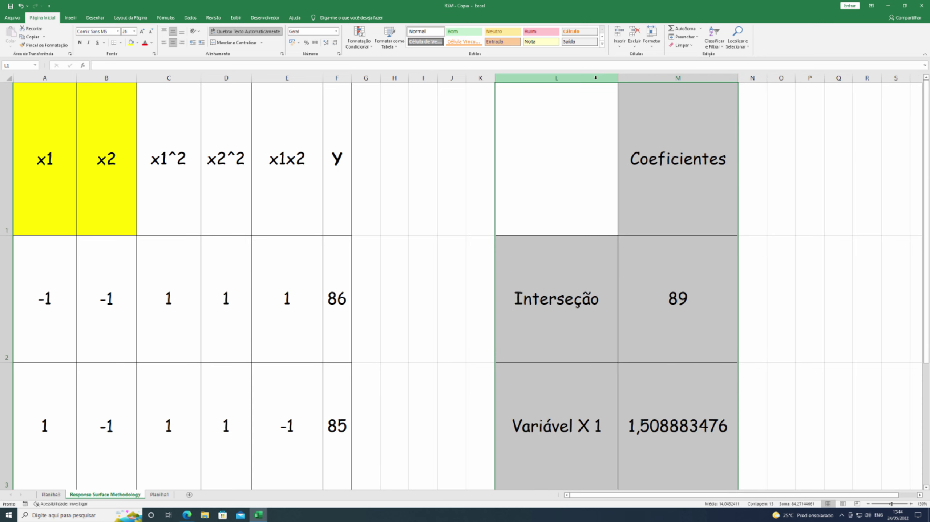
Undo the column widening and the formatting copied onto the coefficients table.
key(ctrl+z)
key(ctrl+z)
key(ctrl+z)
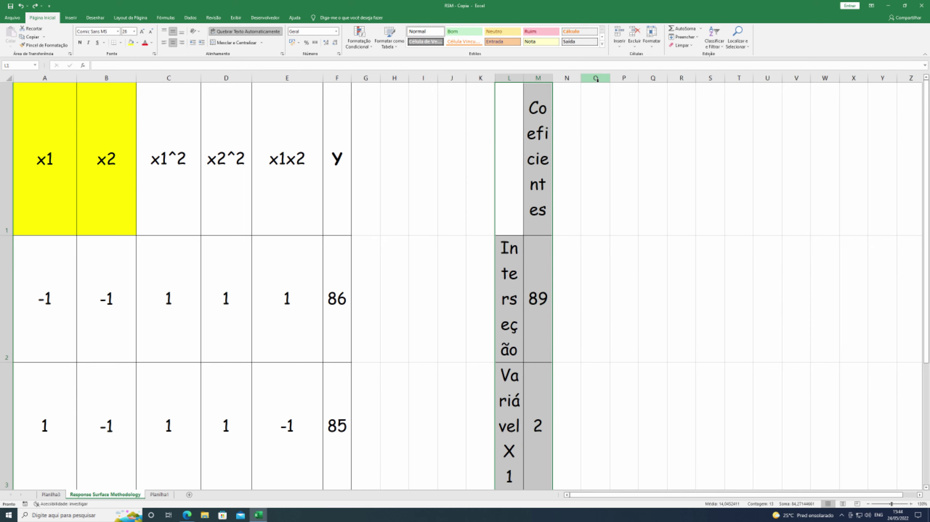
key(ctrl+z)
key(ctrl+z)
key(ctrl+z)
key(ctrl+z)
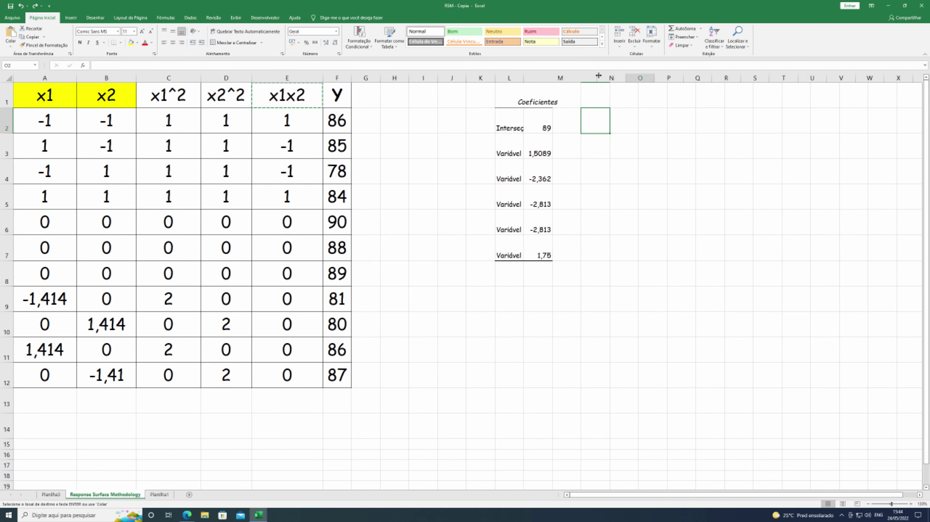
Format the coefficients table in L1:M7 as bold, centred, bordered 28-point Comic Sans MS and widen its columns to fit.
key(ctrl+y)
key(ctrl+y)
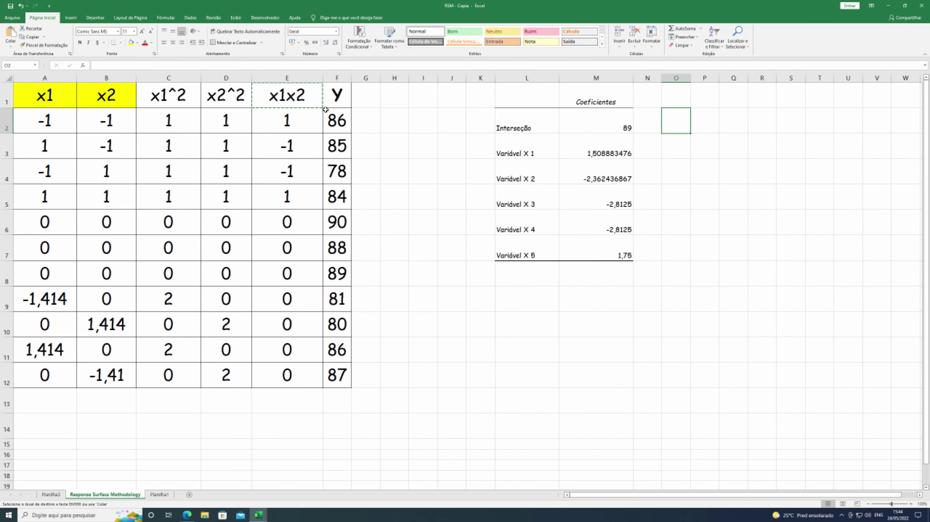
key(ctrl+y)
key(ctrl+y)
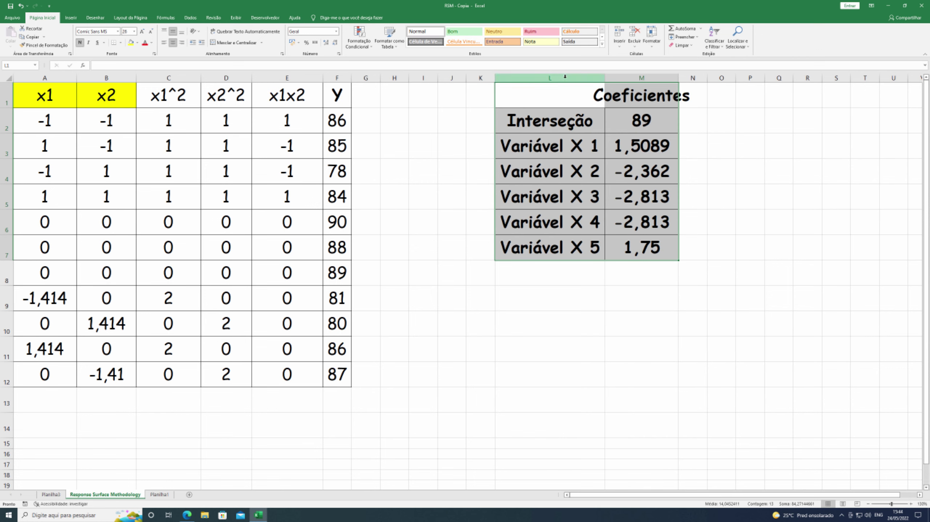
drag(675, 76, 716, 73)
click(671, 297)
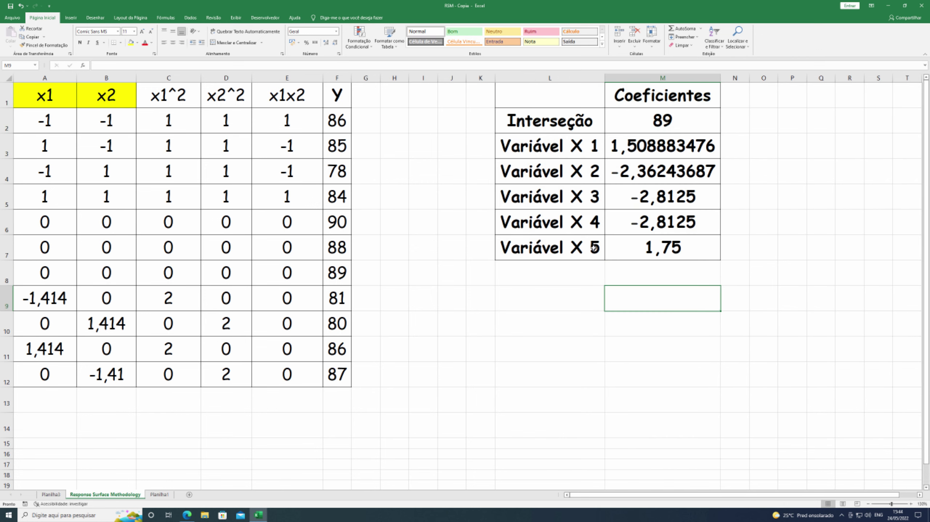
Extend the Variável X 5 cell's formatting to L8:M11 and merge L8:M8 into a header reading "Variáveis".
click(593, 249)
click(44, 45)
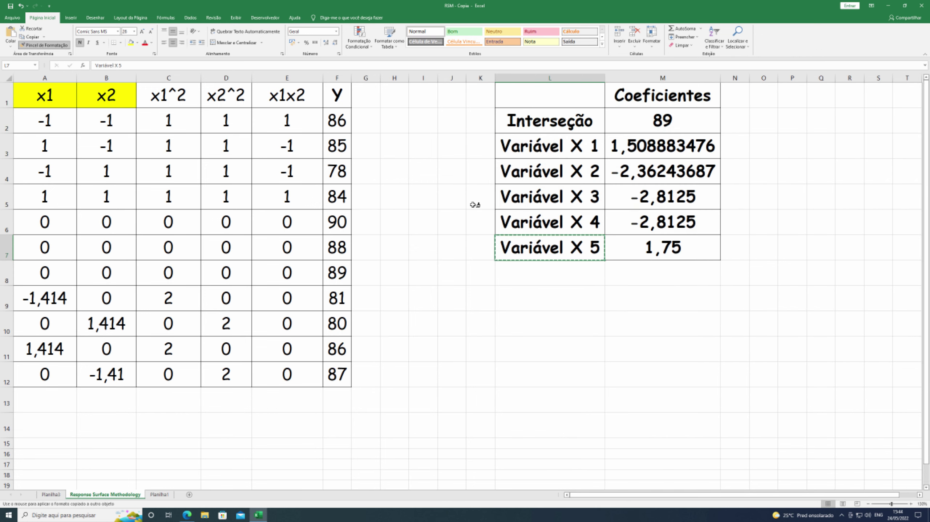
mouse_move(565, 278)
mouse_down()
mouse_move(627, 344)
mouse_move(629, 279)
mouse_up()
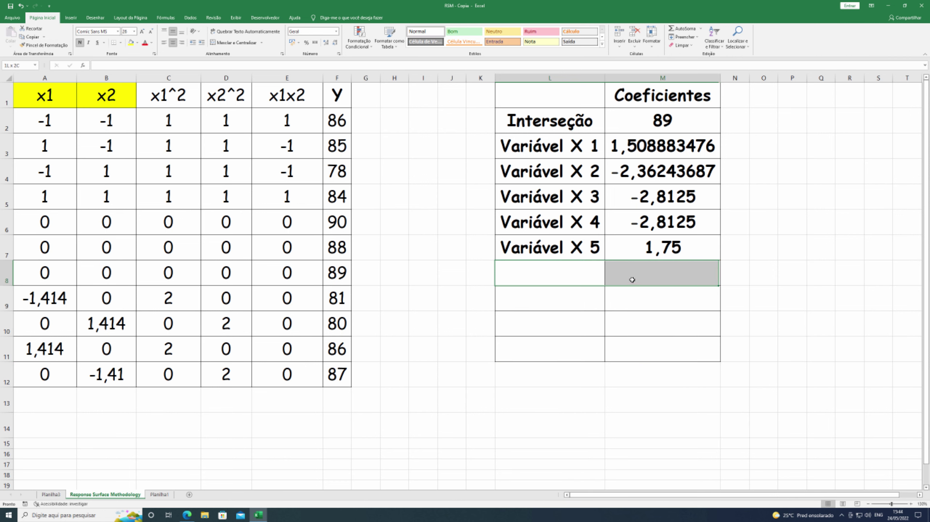
click(242, 43)
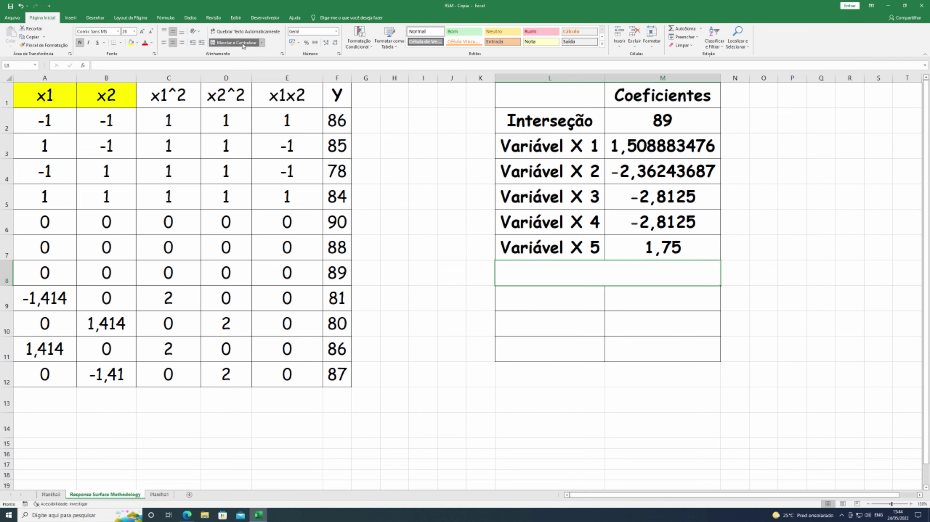
text(Variáveis)
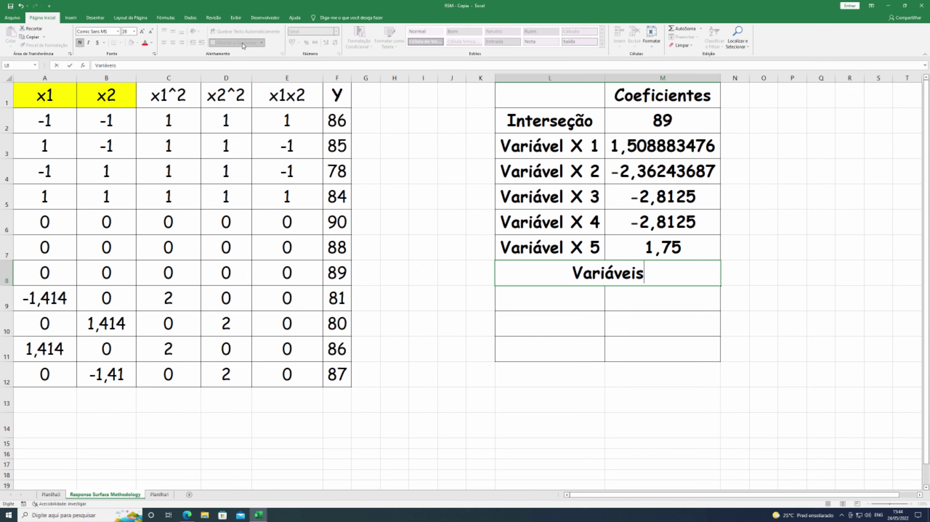
key(Return)
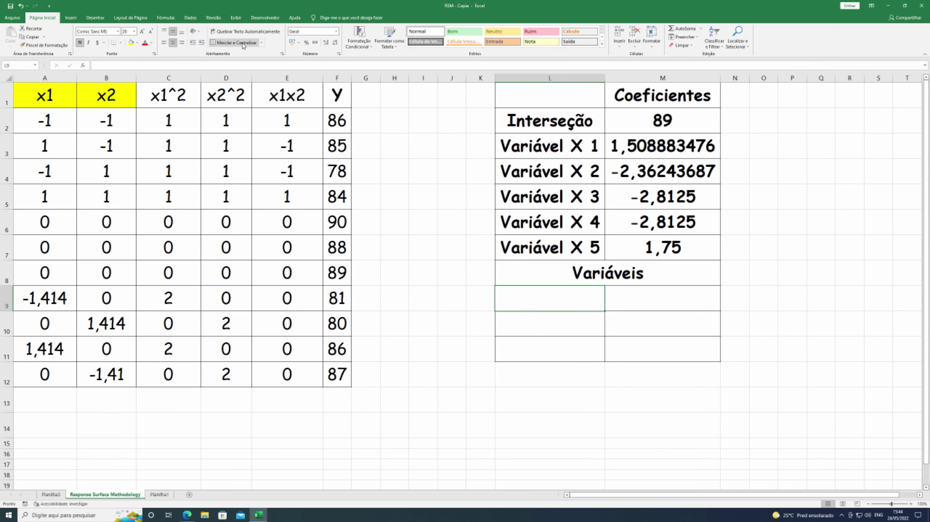
Label the rows under Variáveis in L9:L11 as x1, x2 and f(x).
text(x1)
key(Return)
text(x2)
key(Return)
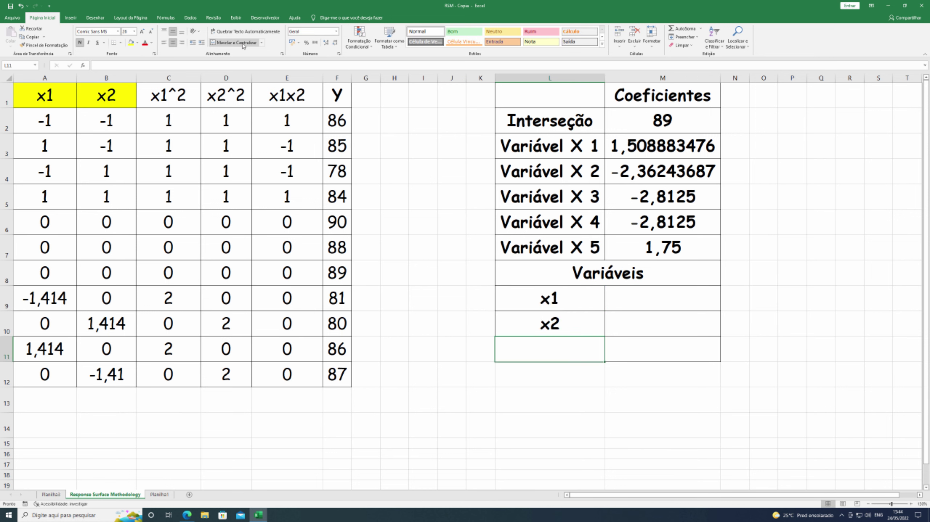
text(f(x))
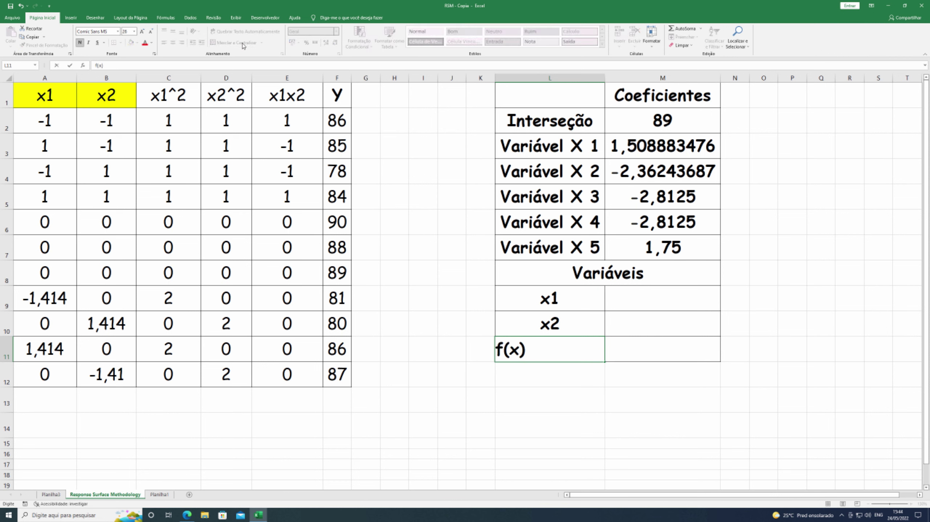
key(Return)
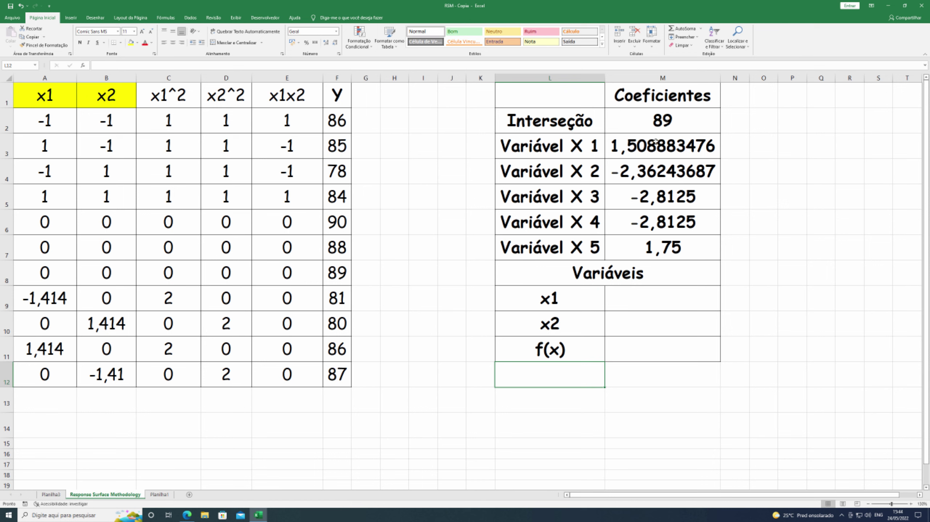
Start the f(x) formula in M11 with the intercept M2 plus SOMARPRODUTO(M3:M4;M9:M10).
click(657, 355)
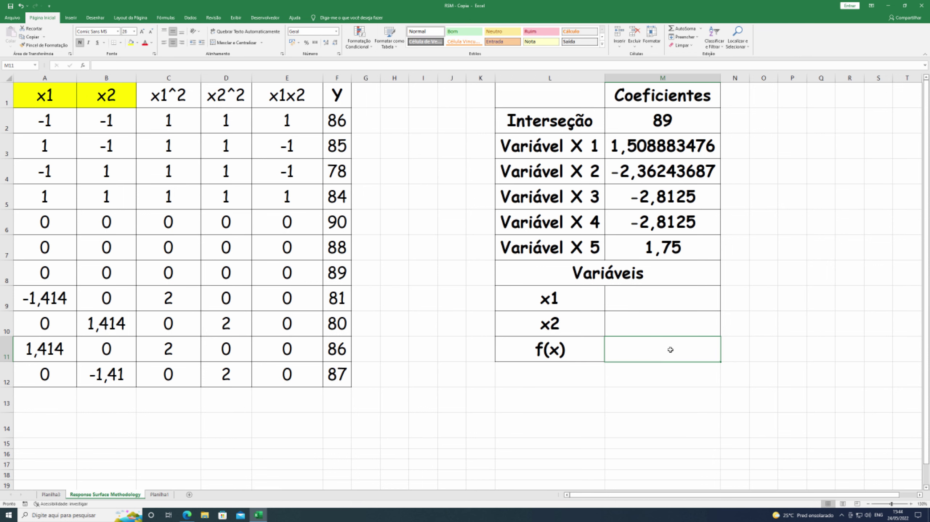
text(=)
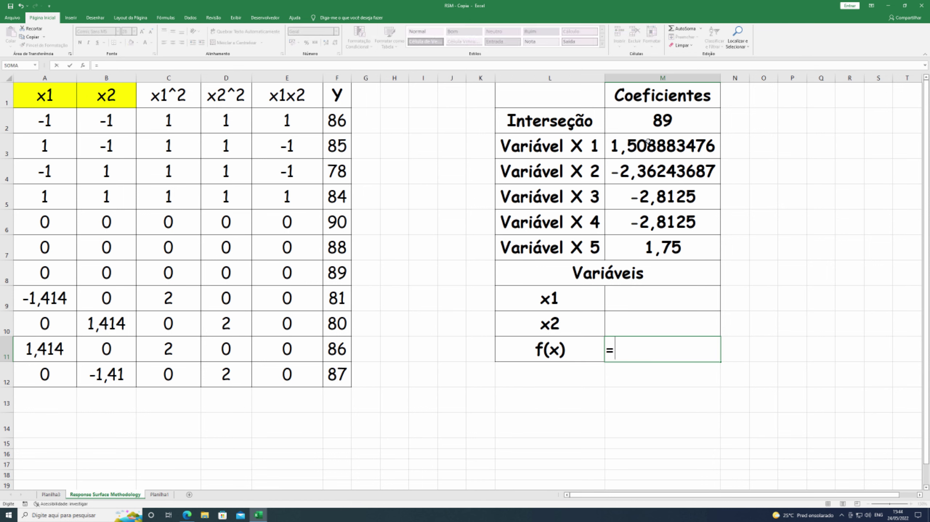
click(654, 122)
text(+somar)
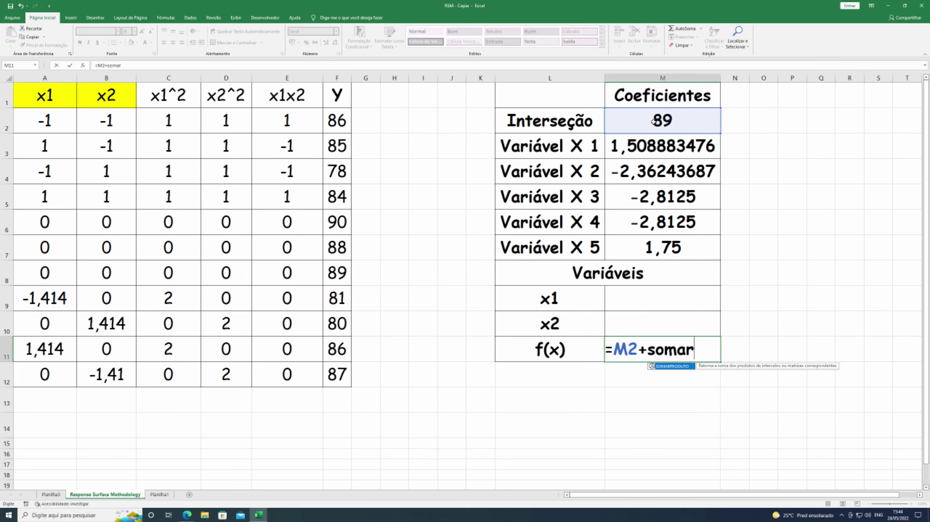
key(Tab)
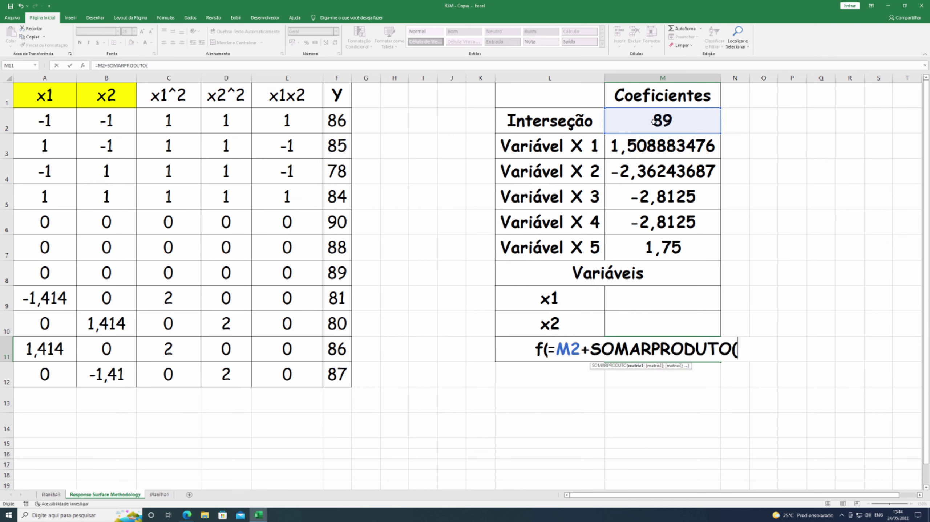
click(620, 150)
drag(619, 150, 622, 163)
text(;)
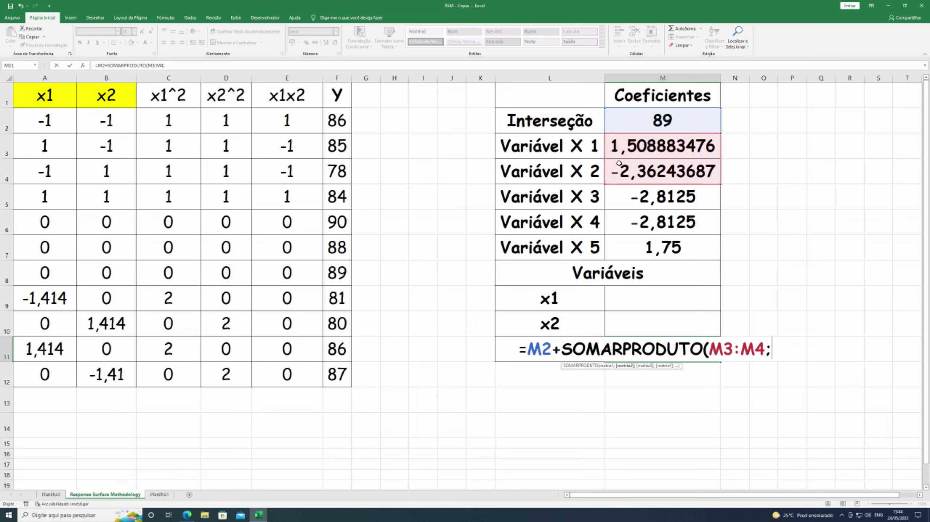
drag(642, 289, 646, 318)
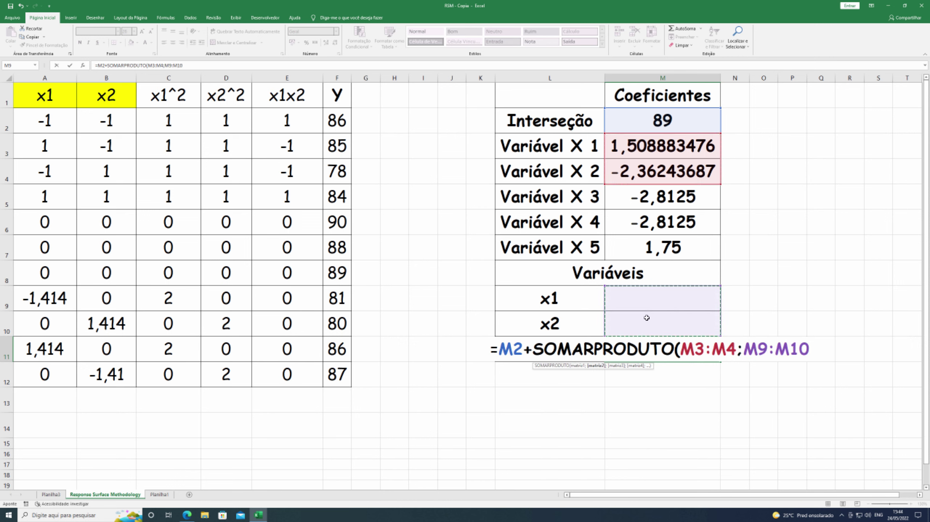
text()+)
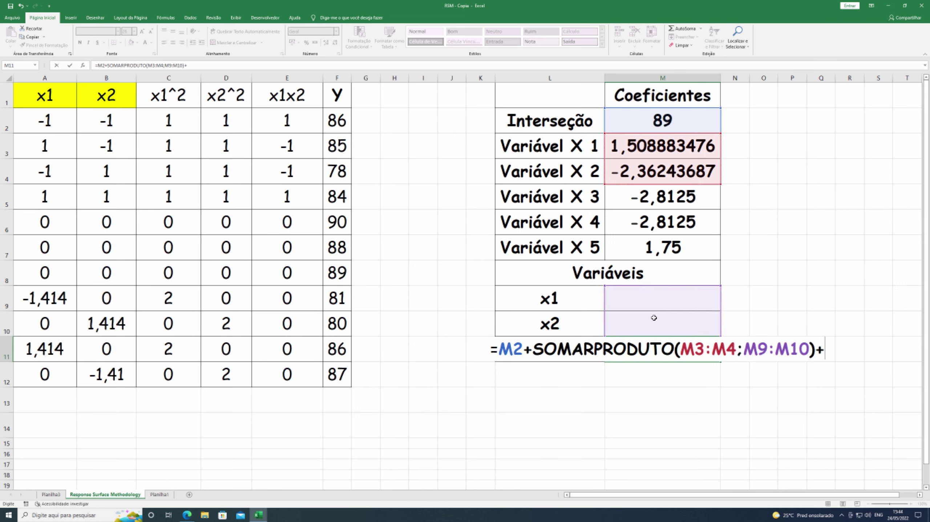
Add the quadratic terms M5*M9^2 and M6*M10^2 to the f(x) formula.
click(661, 203)
text(*)
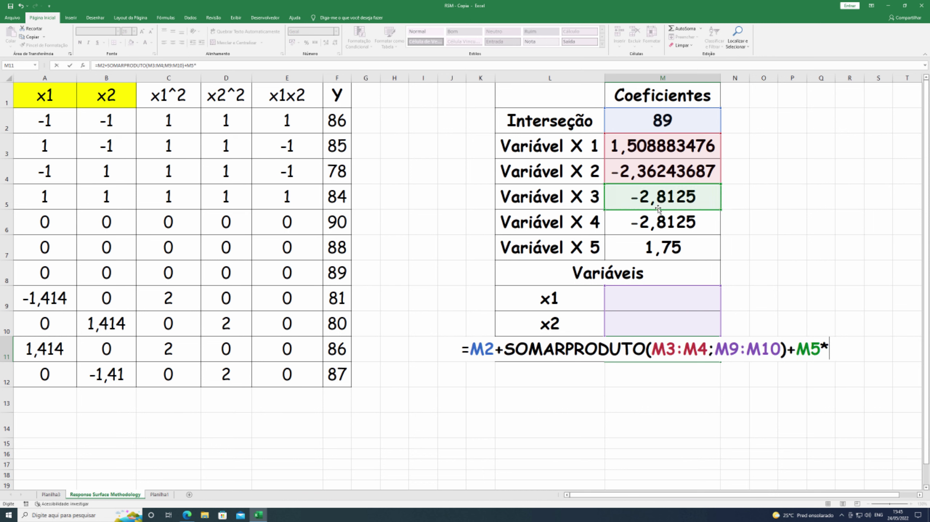
click(680, 303)
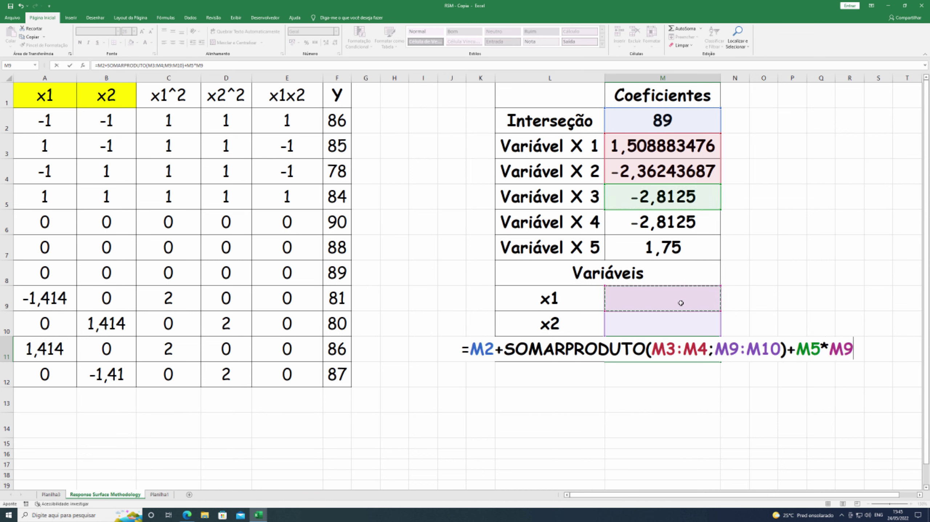
text(^32)
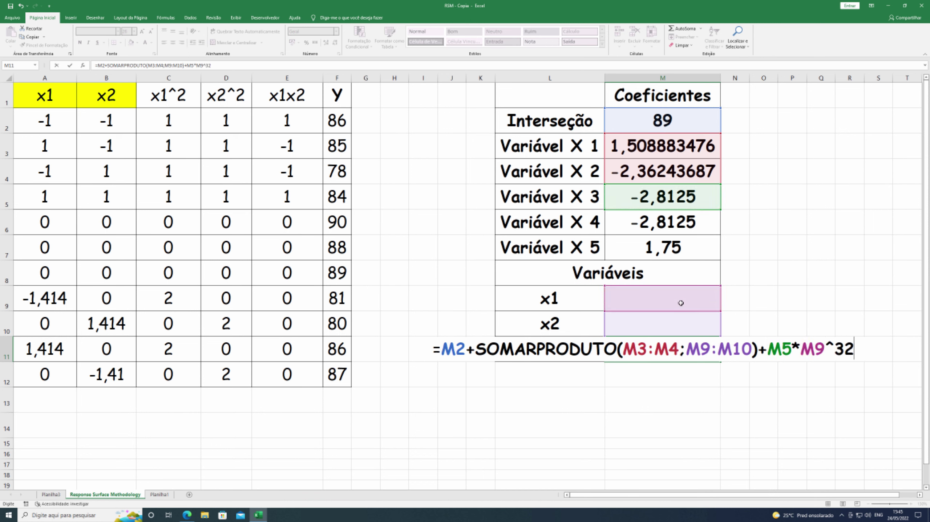
key(BackSpace)
key(BackSpace)
text(2+)
click(674, 227)
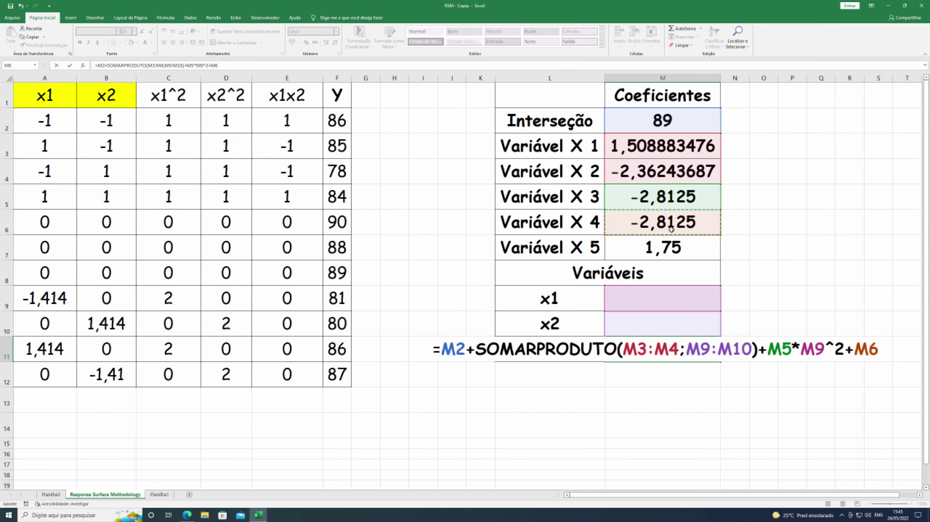
text(*)
click(683, 322)
text(^2)
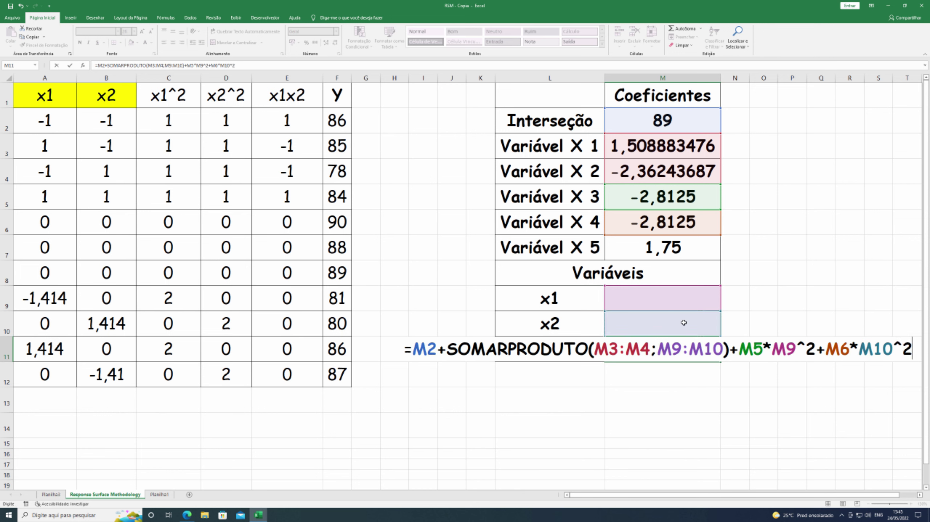
Complete the f(x) formula with the interaction term M7*M9*M10 and enter it.
text(+)
click(665, 249)
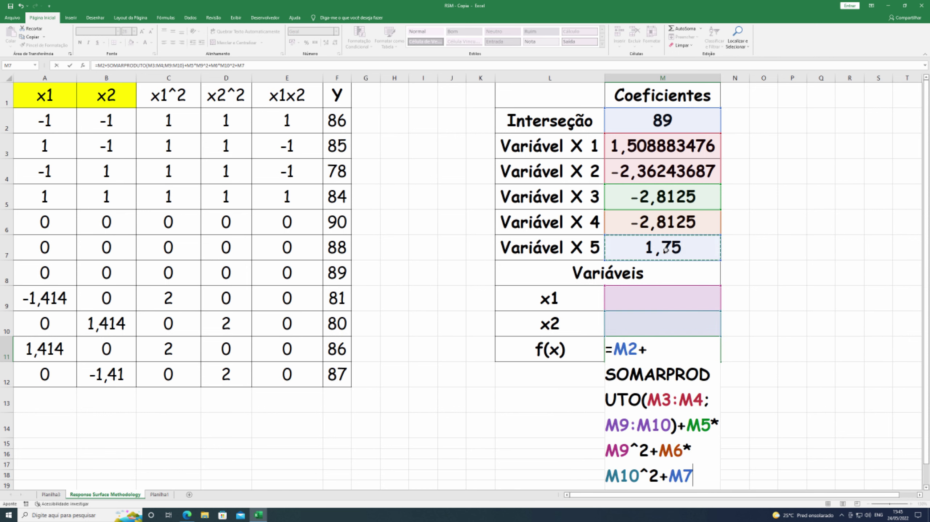
text(*)
click(655, 297)
text(*)
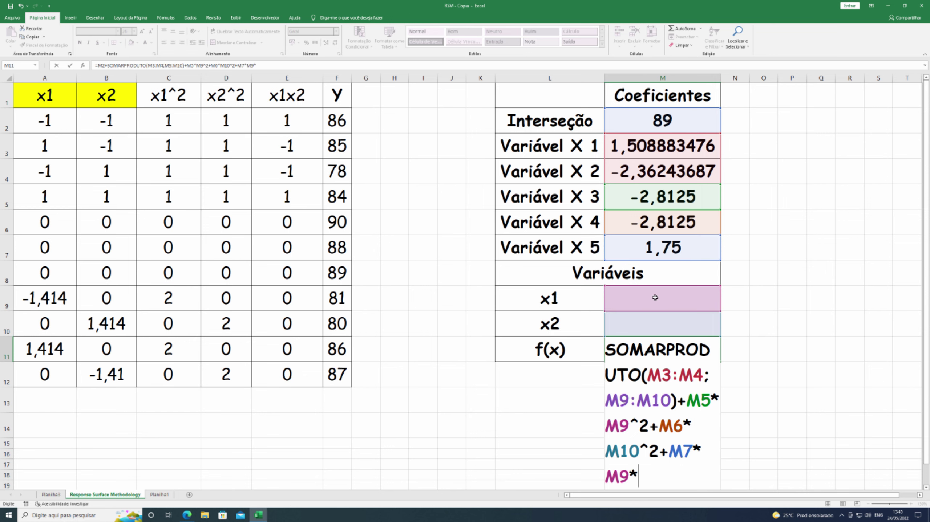
click(660, 317)
click(920, 495)
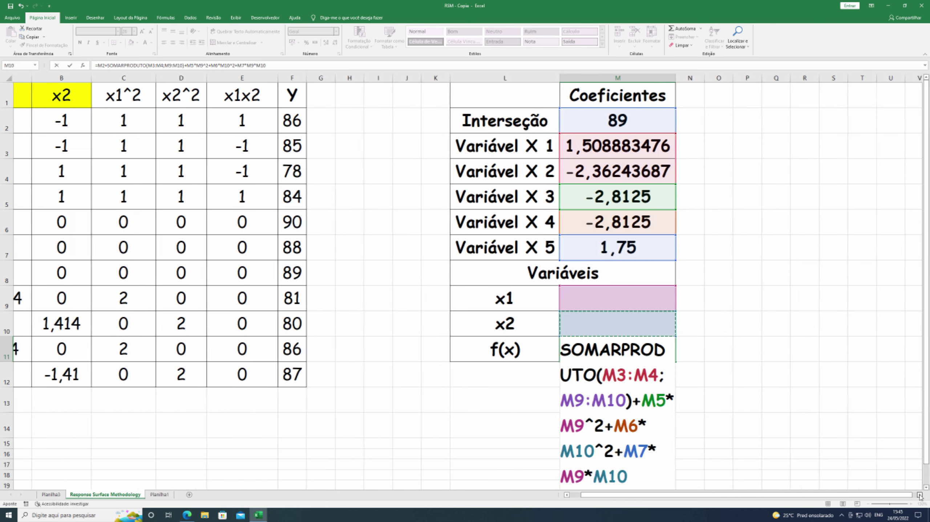
key(Return)
Set up Solver to maximize M11 by changing M9:M10, without forcing unconstrained variables to be non-negative.
click(920, 495)
click(191, 18)
click(638, 37)
click(544, 349)
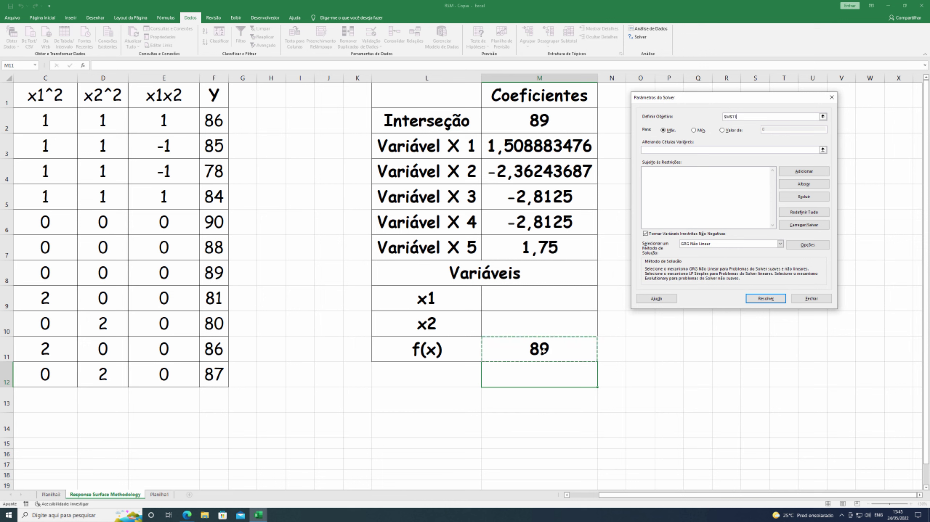
click(665, 150)
drag(533, 298, 537, 320)
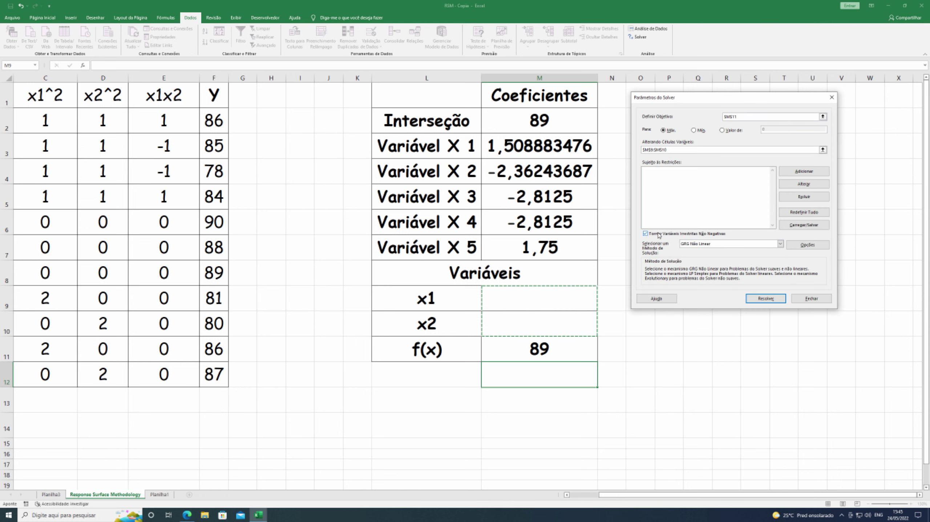
click(646, 236)
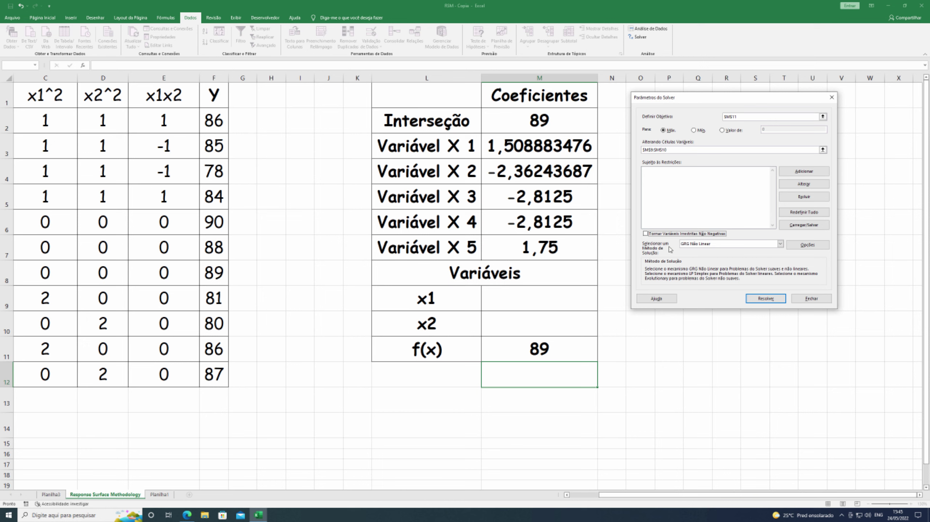
Add a Solver constraint limiting the variable cells M9:M10 to less than or equal to B10.
click(792, 173)
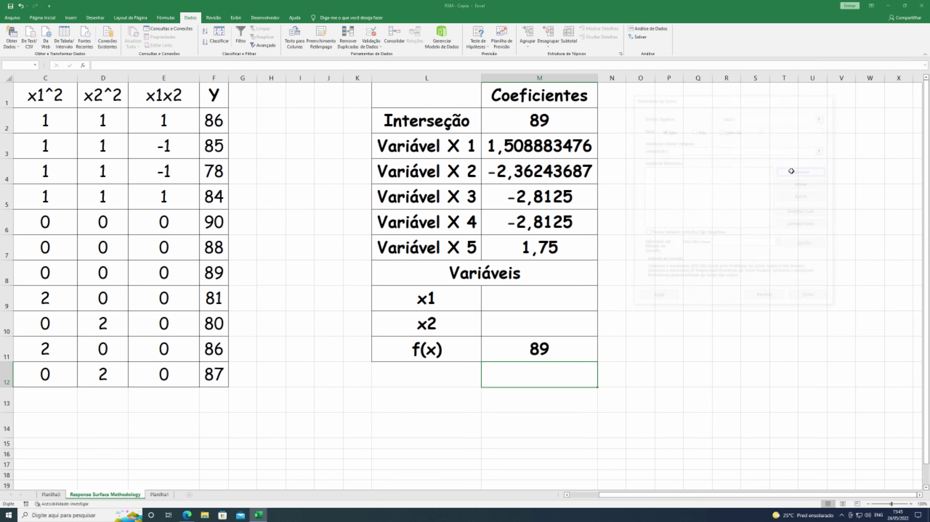
drag(551, 298, 552, 322)
click(758, 206)
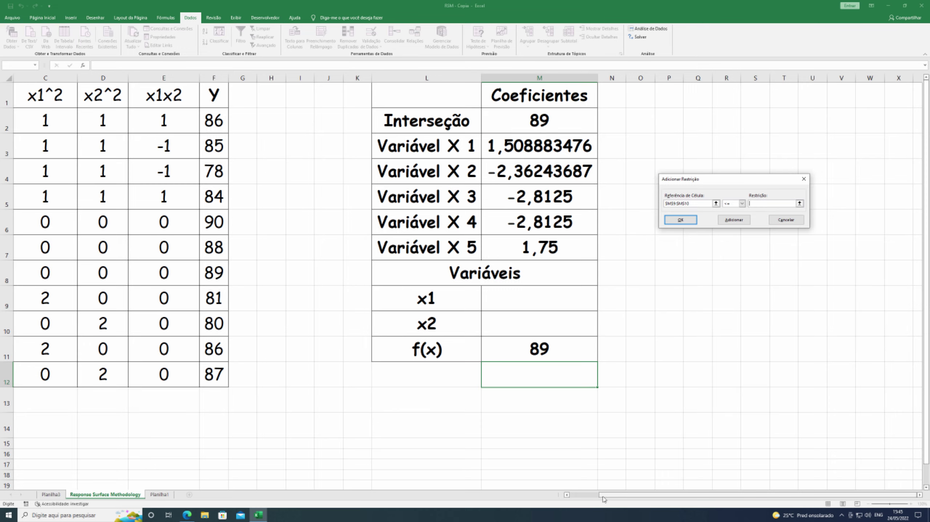
drag(603, 500, 574, 499)
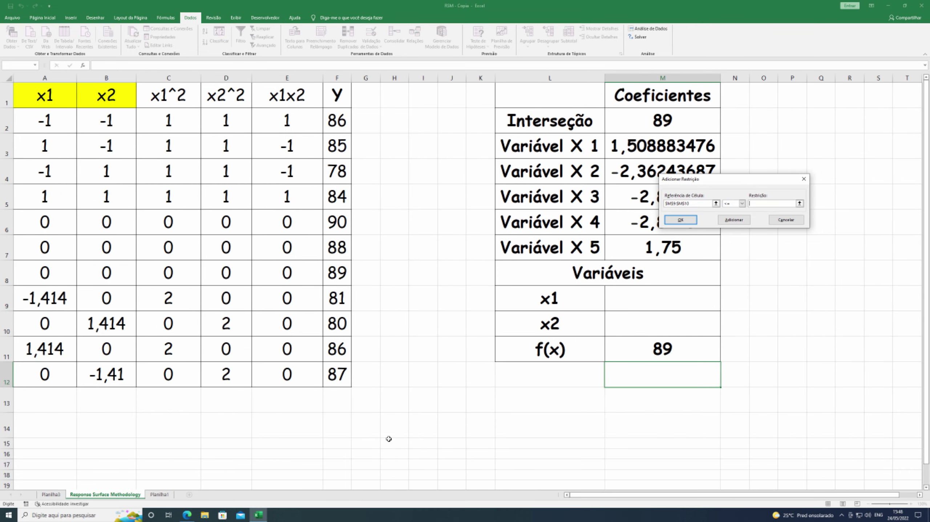
click(101, 328)
click(733, 220)
Add a second Solver constraint requiring M9:M10 to be greater than or equal to A9.
drag(648, 293, 650, 319)
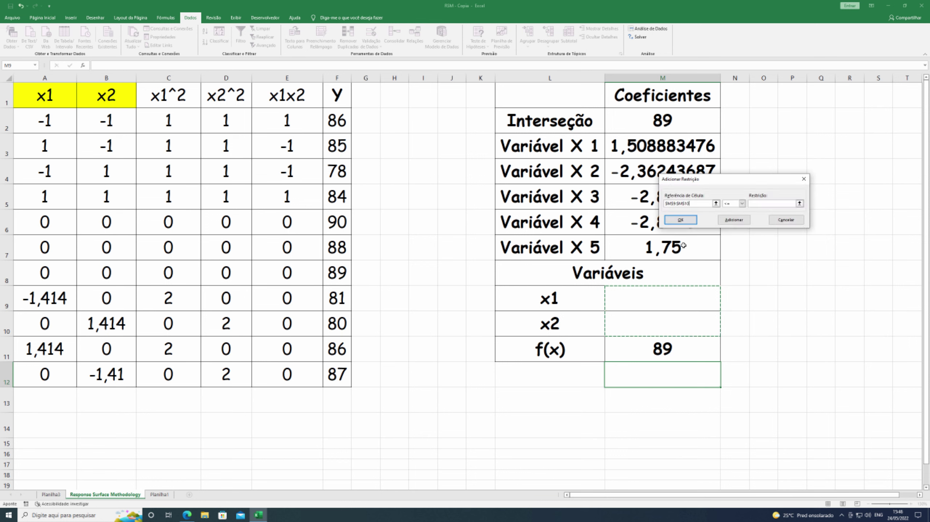
click(741, 204)
click(730, 221)
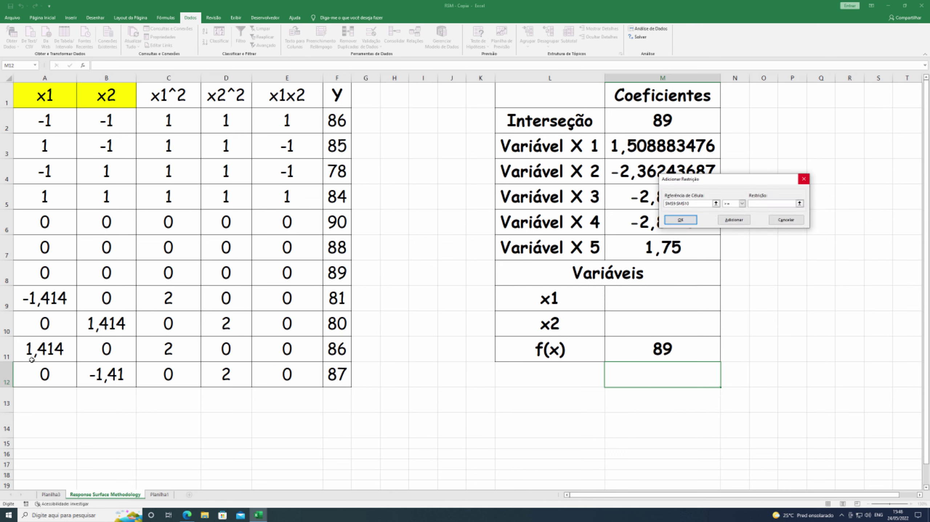
click(38, 302)
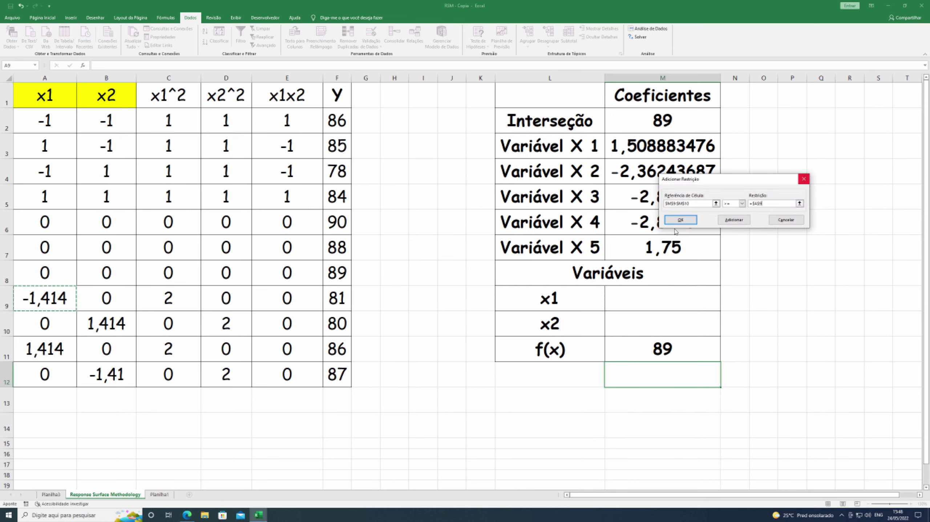
click(680, 219)
Try to solve the model with the LP Simplex method and close the Solver results.
click(434, 309)
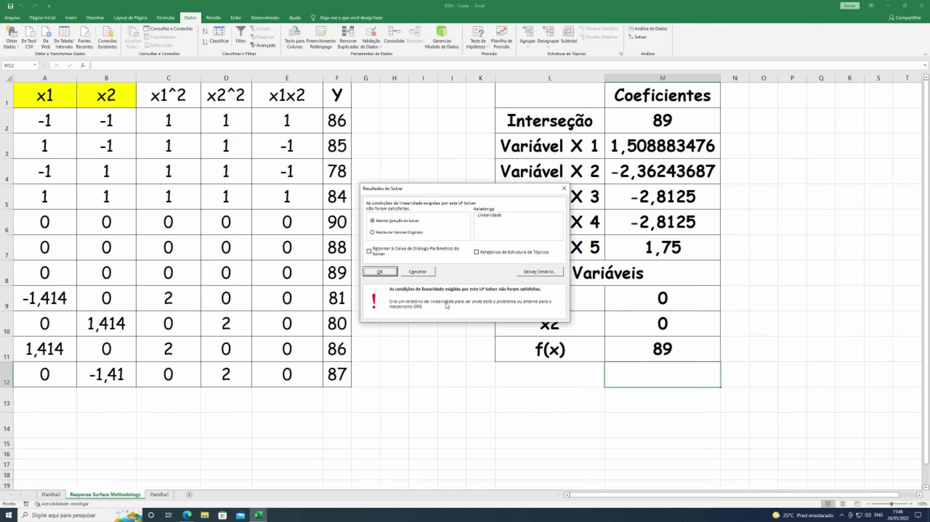
drag(454, 189, 370, 164)
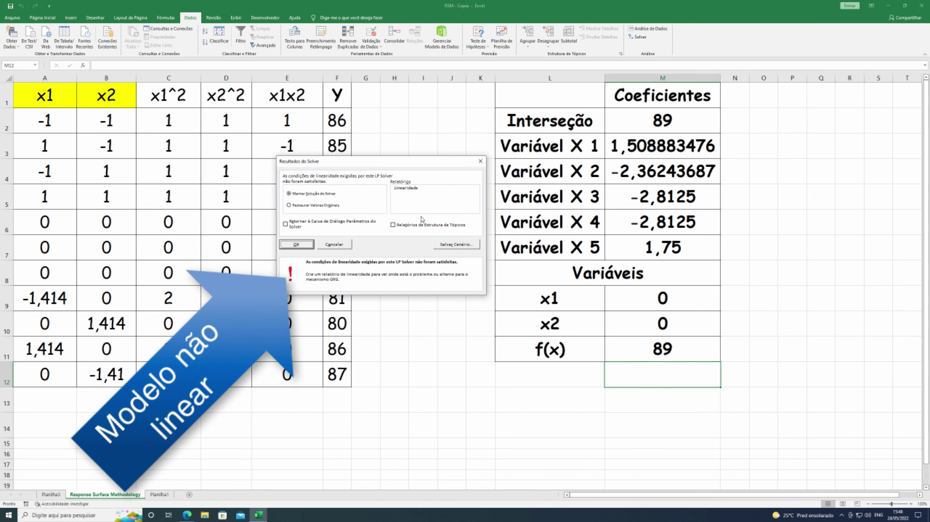
click(287, 246)
Solve the model again in Solver with the GRG Não Linear method and keep the solution.
click(639, 38)
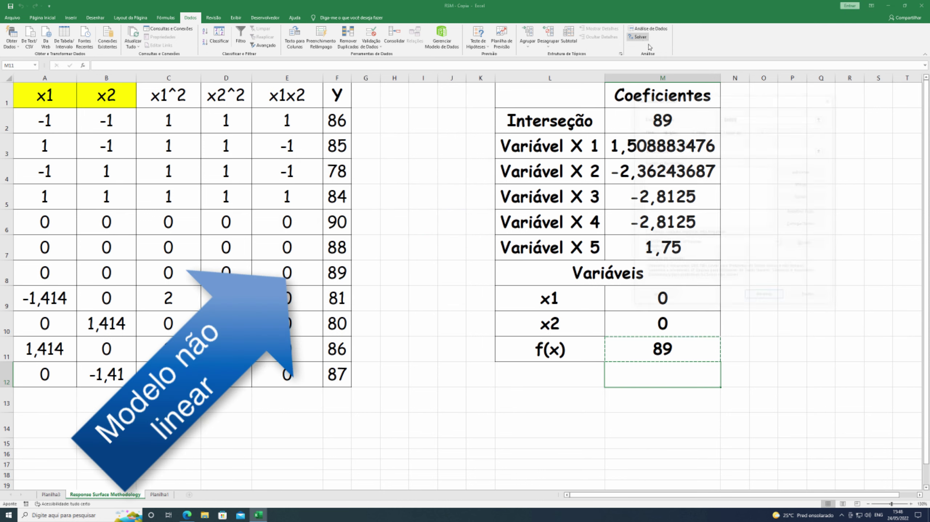
click(780, 244)
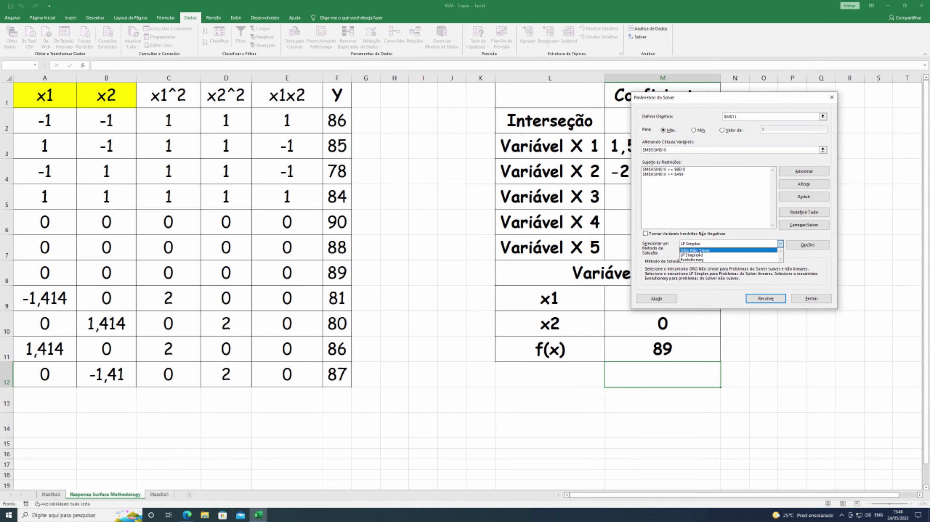
click(705, 251)
click(765, 300)
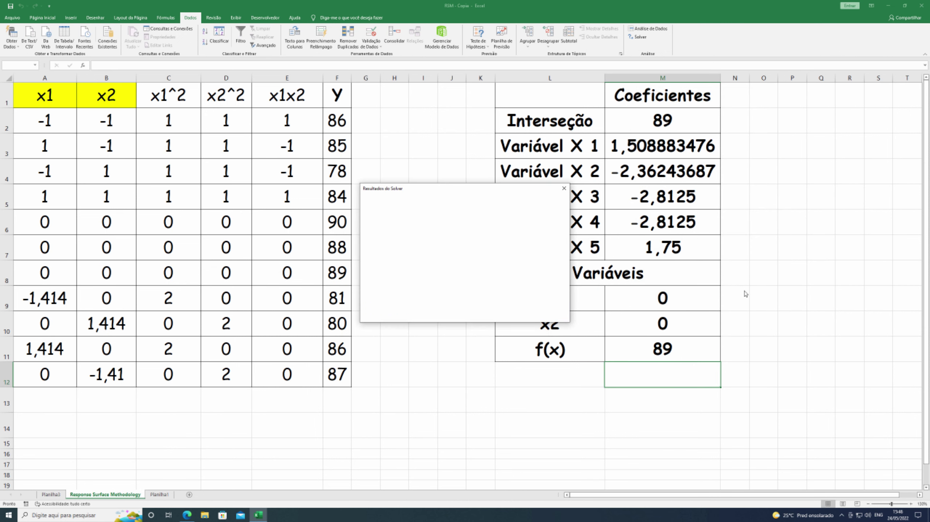
click(394, 277)
Format the x1, x2 and f(x) values in M9:M11 with the comma style and four decimal places.
drag(662, 298, 662, 349)
click(42, 17)
click(315, 43)
click(334, 43)
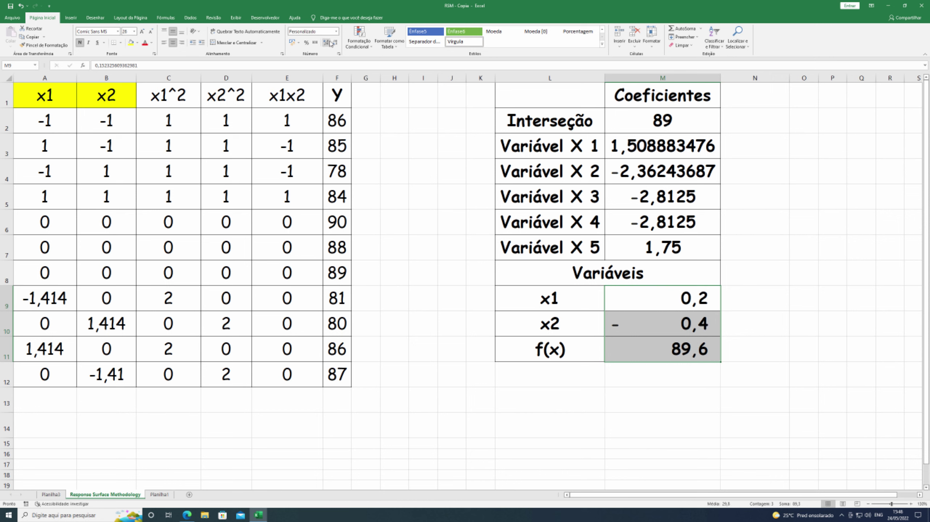
click(325, 42)
click(325, 42)
click(325, 42)
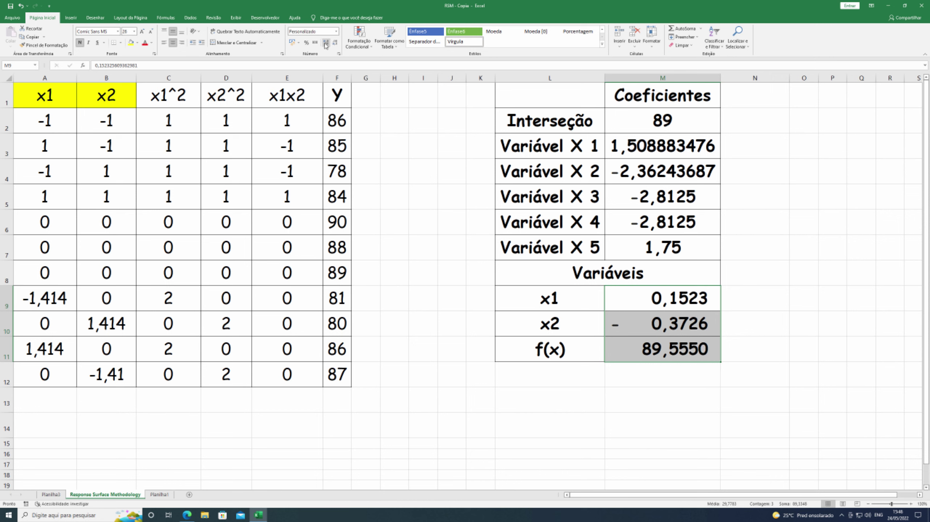
Copy the x1 value cell's formatting onto N8:N11 and head the new column "Natural" in N8.
click(663, 301)
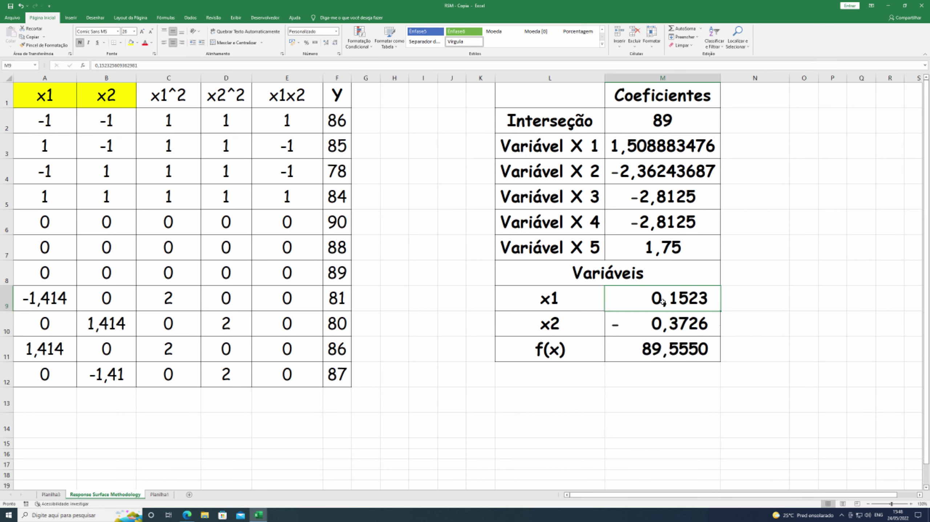
click(58, 46)
drag(750, 298, 750, 350)
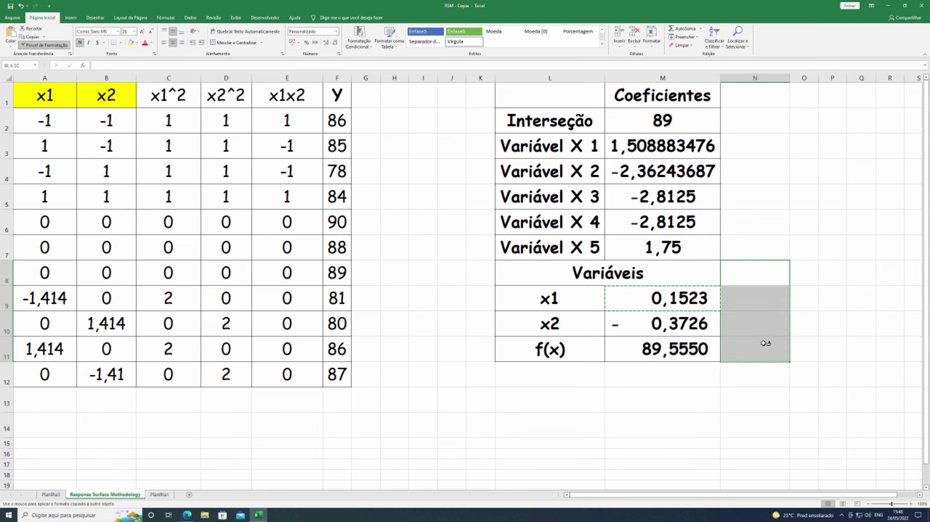
click(755, 278)
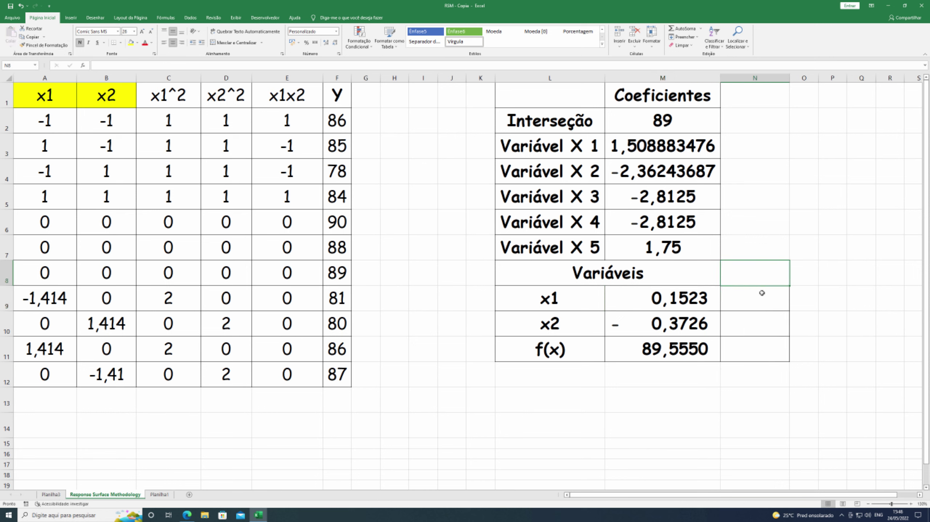
text(Natural)
key(Return)
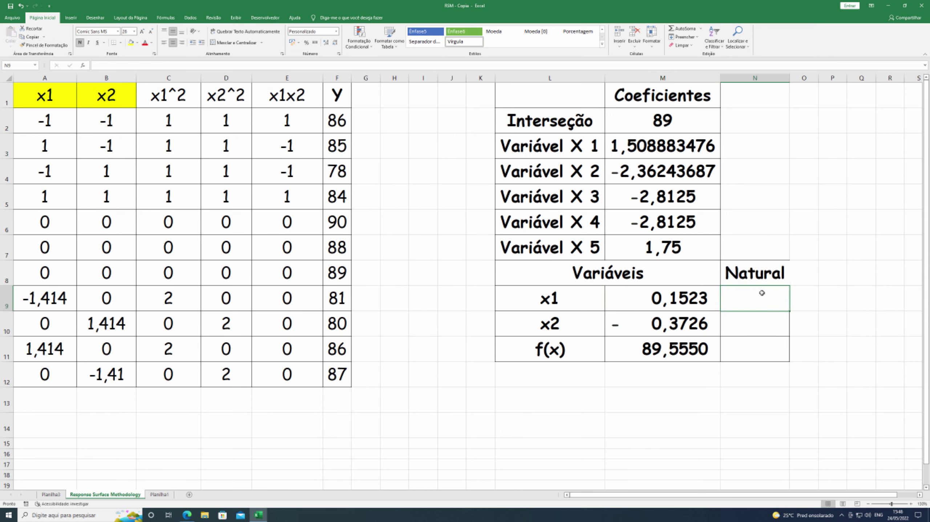
Calculate the natural x1 value in N9 with =M9*(40-30)/2+(30+40)/2 and widen column N to fit it.
drag(789, 79, 800, 80)
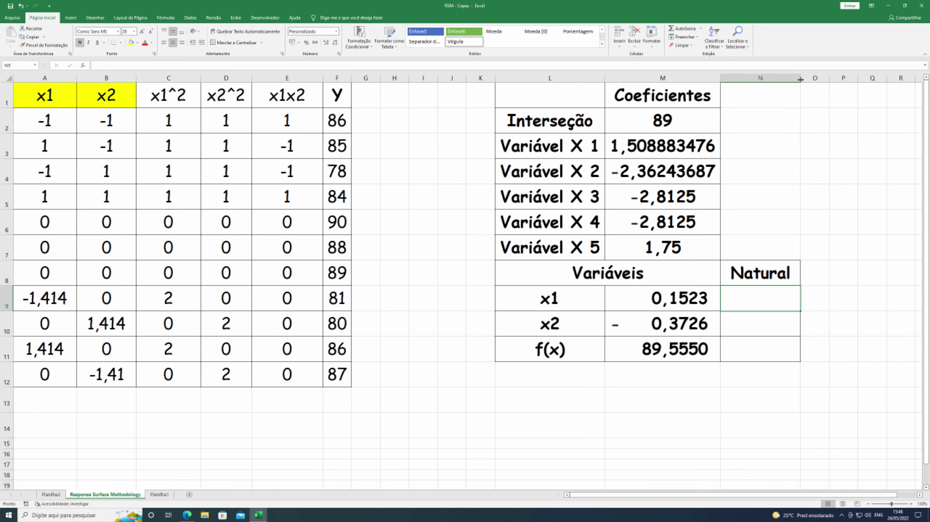
text(=)
click(680, 299)
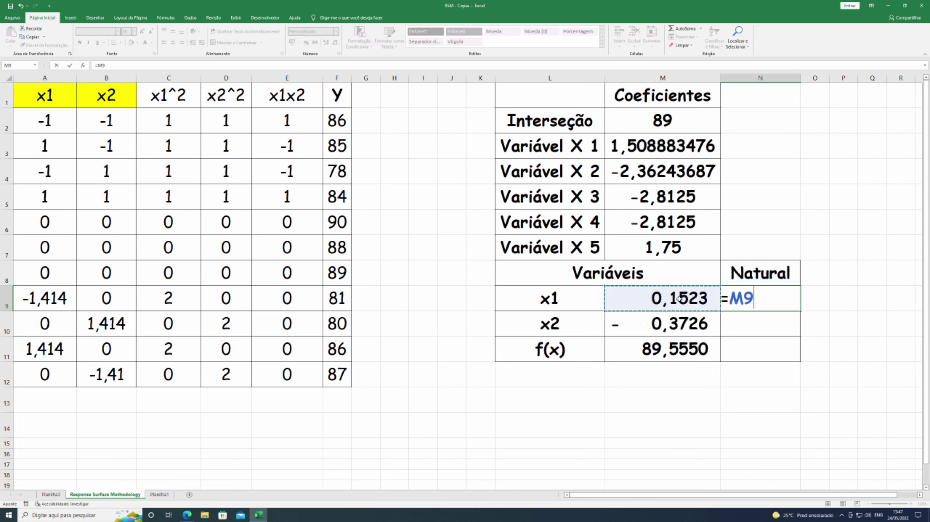
text(*(40-30)/2+(30+40)/2)
key(Return)
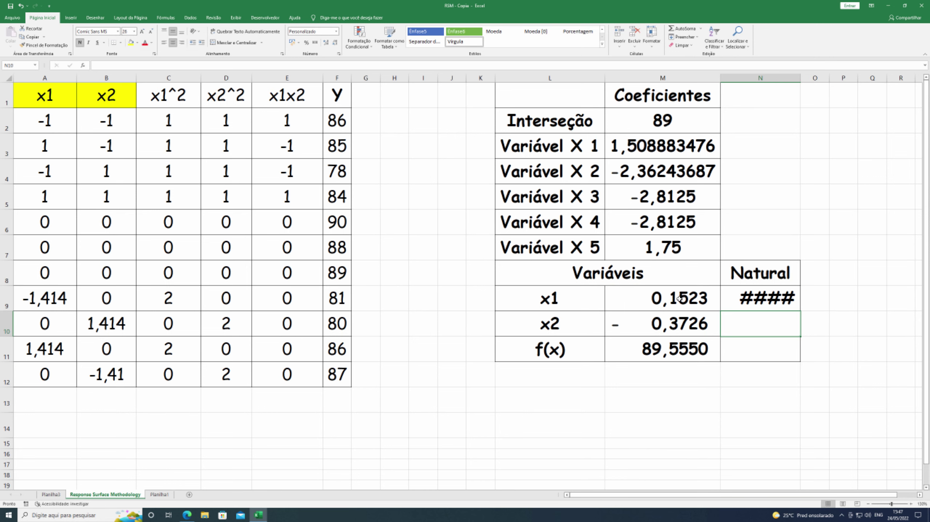
drag(804, 71, 846, 76)
Calculate the natural x2 value in N10 with =M10*(135-115)/2+(135+115)/2.
text(=)
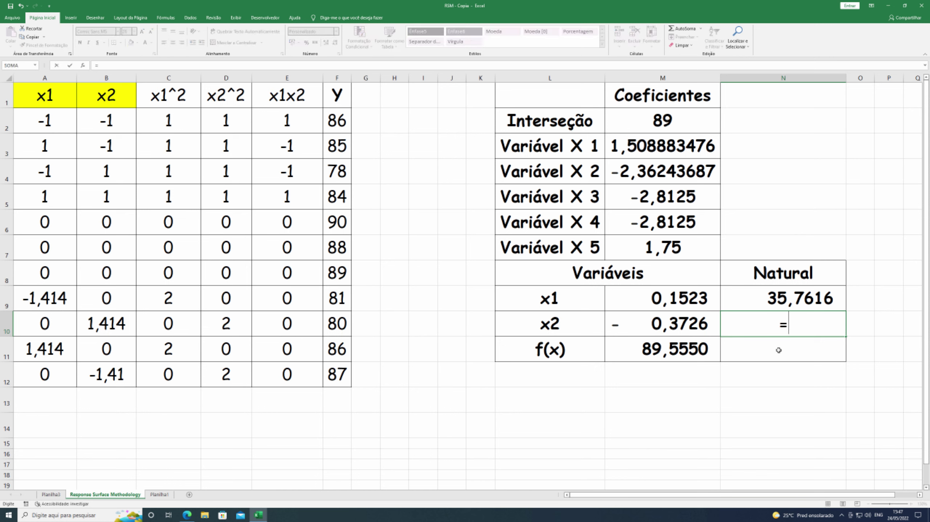
click(677, 327)
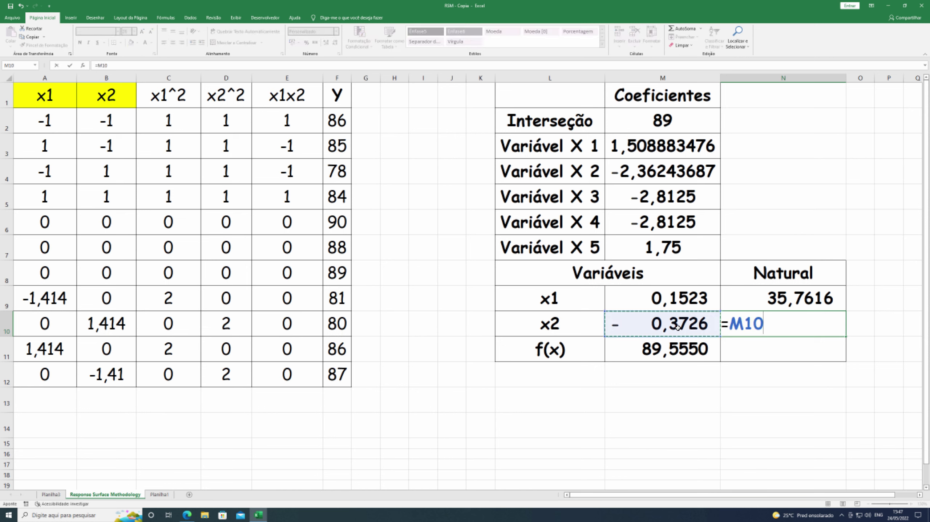
text(*(135*)
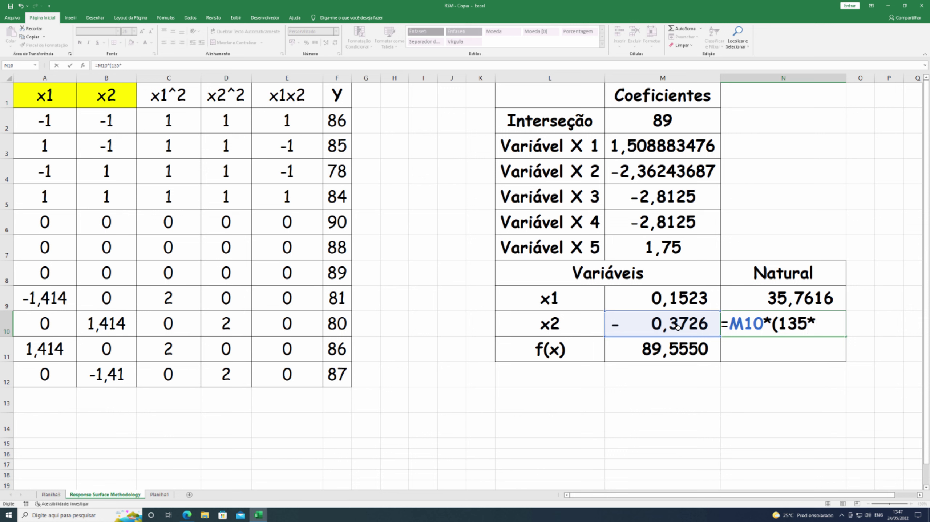
key(BackSpace)
text(-115)
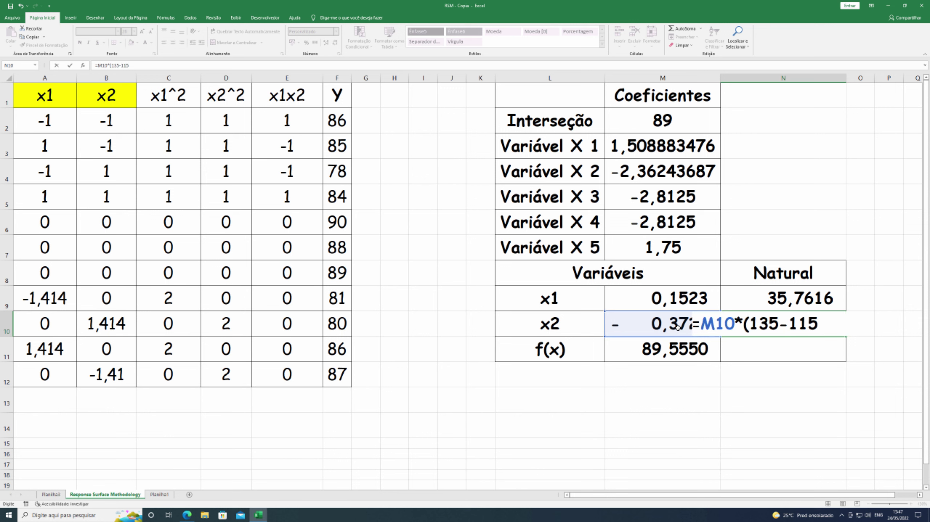
text(()
key(BackSpace)
text()/2)
text(+)
text((135)
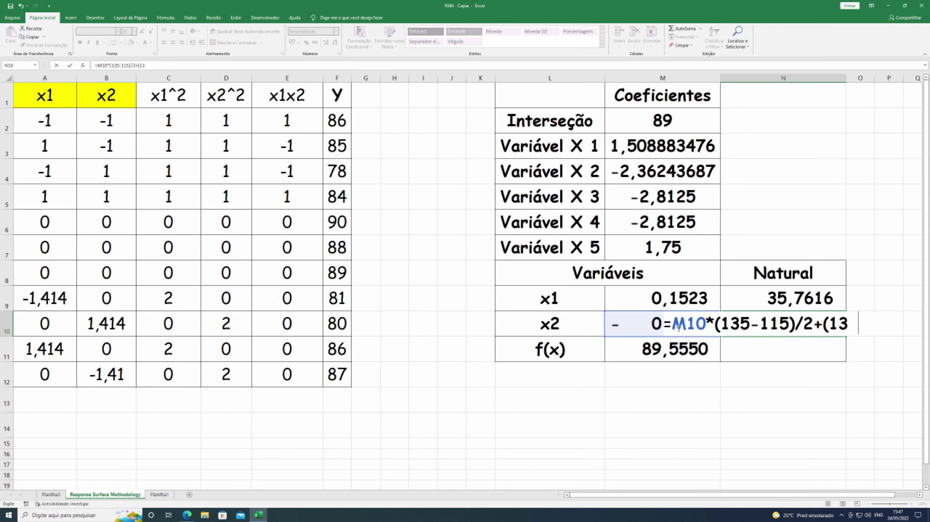
text(+115)
text()/2)
key(Return)
Highlight the Natural heading and the two converted values in N8:N10 with yellow fill.
drag(783, 273, 783, 323)
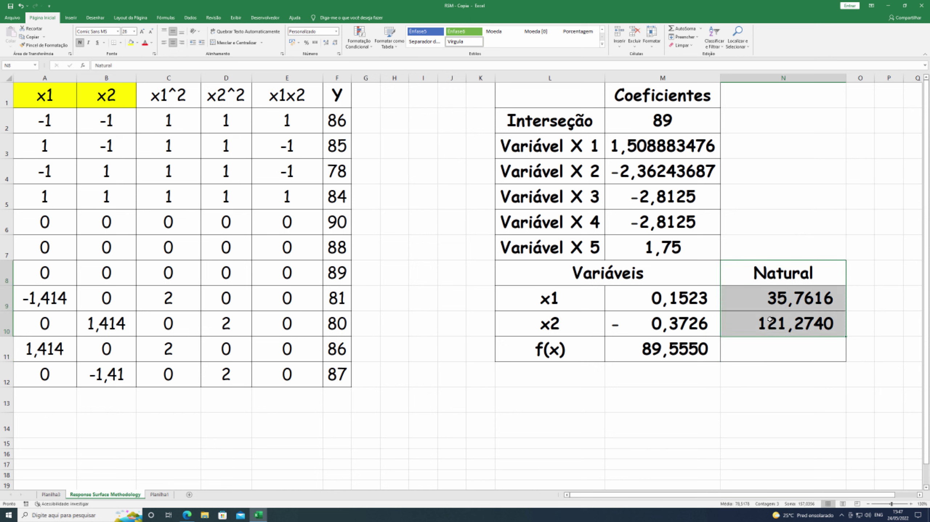
click(131, 43)
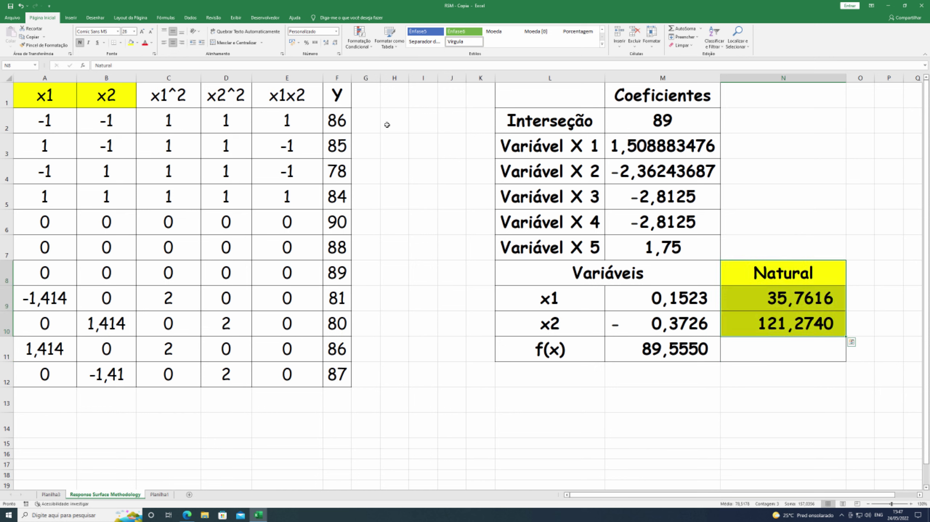
click(691, 263)
click(827, 232)
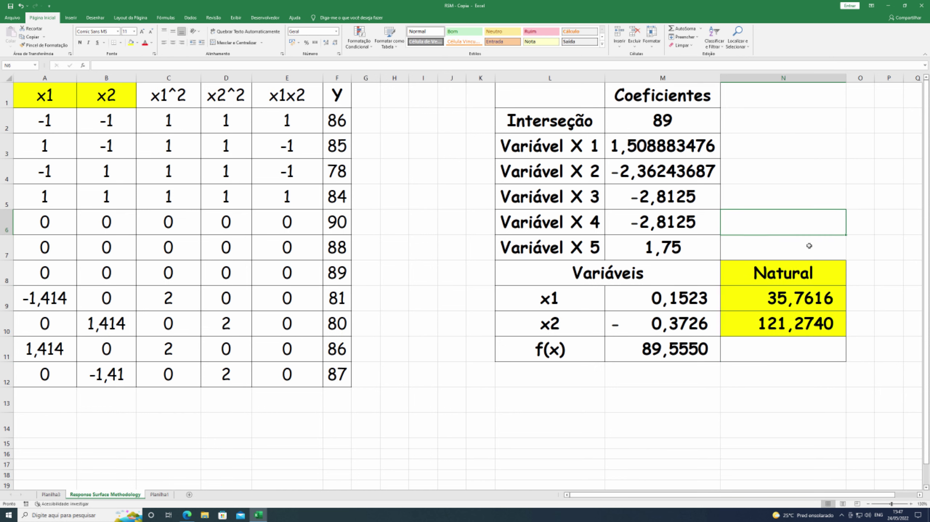